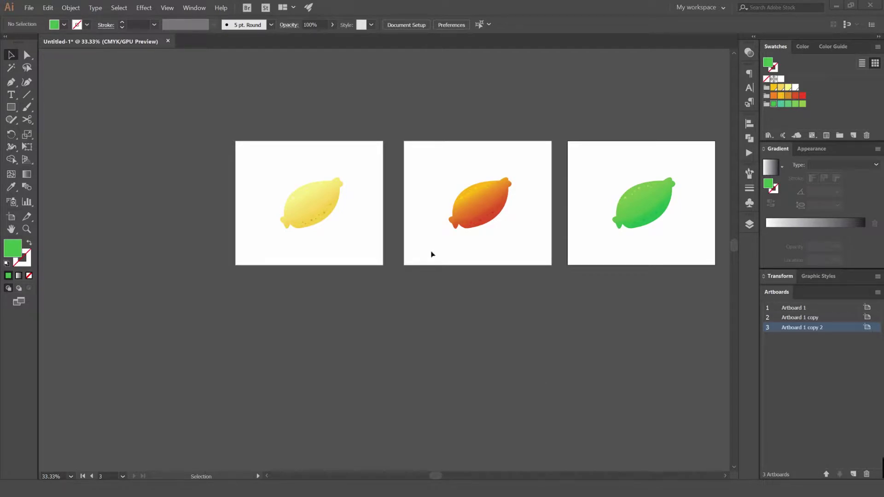
Step: Pan the canvas so the yellow, orange and green lemon artboards sit centred in view
drag(497, 122, 460, 148)
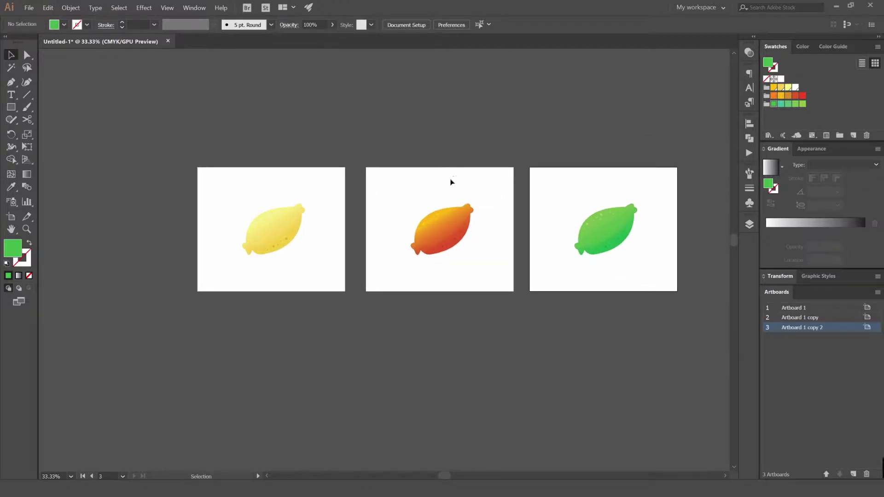
Step: Bring up Export for Screens from the File > Export menu and view its Assets page
click(29, 8)
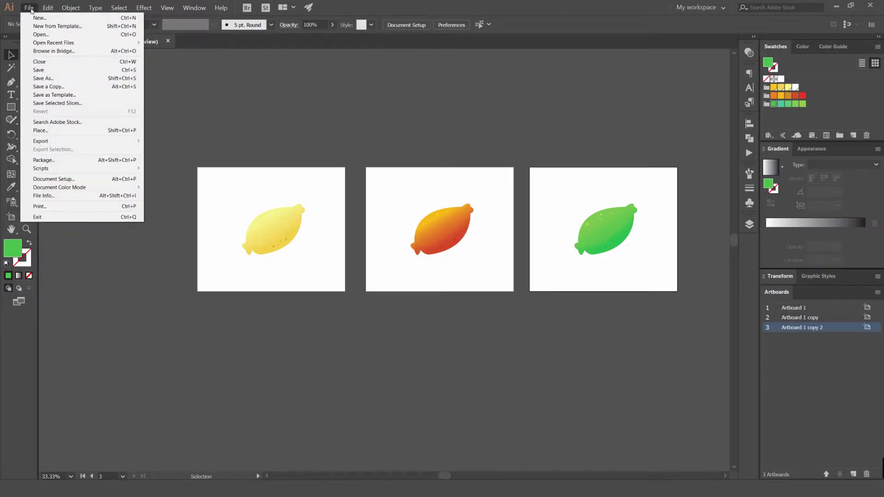
mouse_move(64, 146)
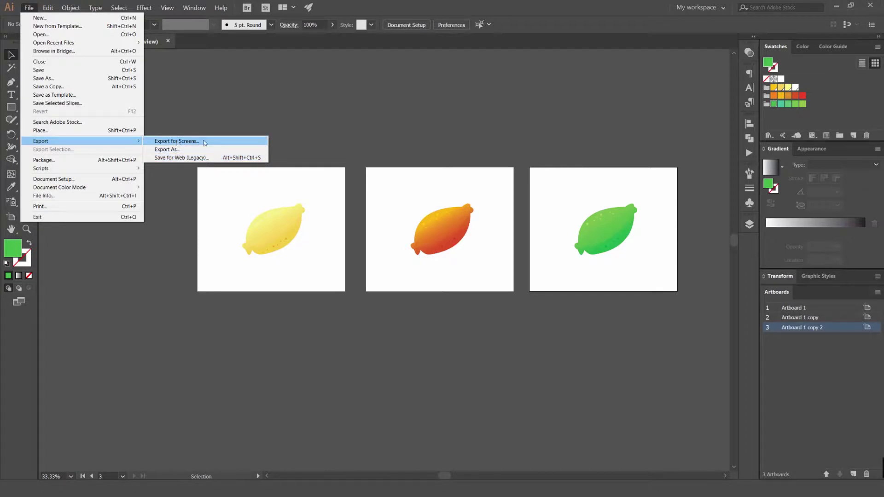
click(182, 142)
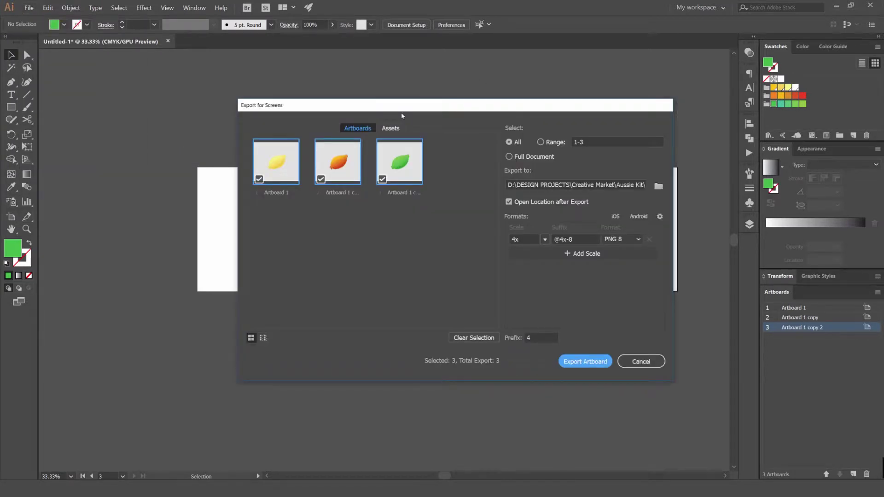
click(390, 128)
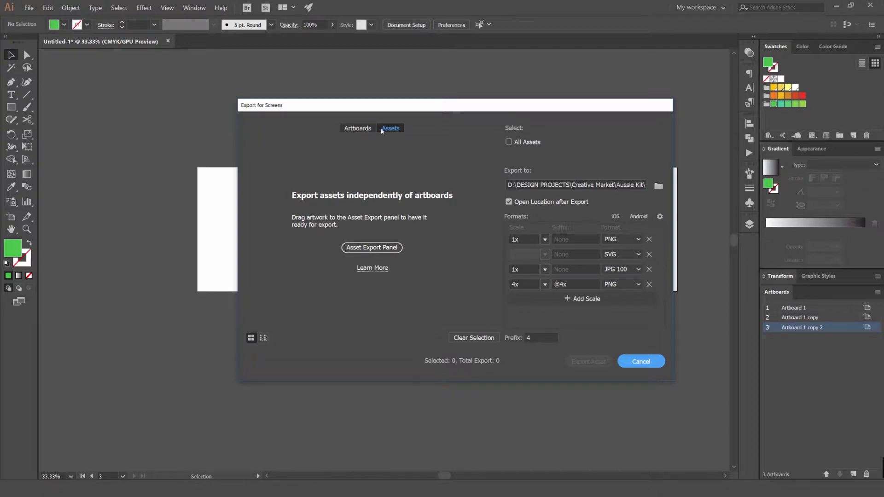
Step: Back on Artboards, clear and re-tick the artboards so the export range reads 1-3
click(357, 128)
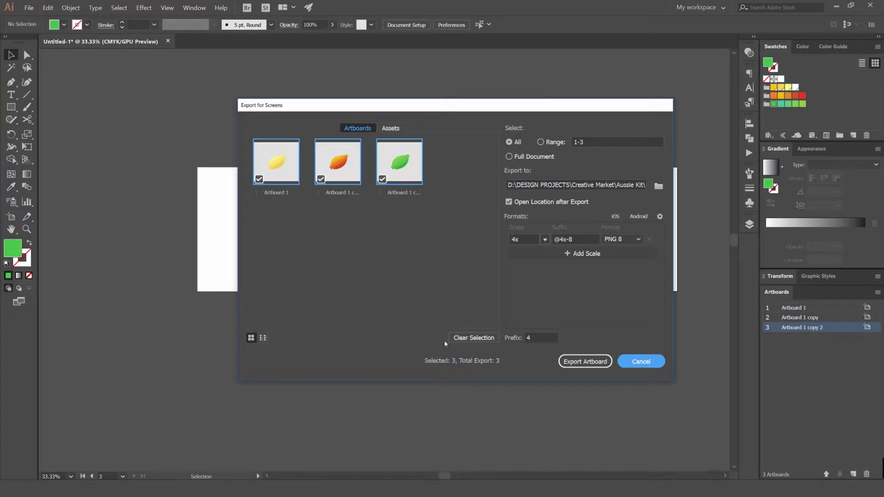
click(465, 342)
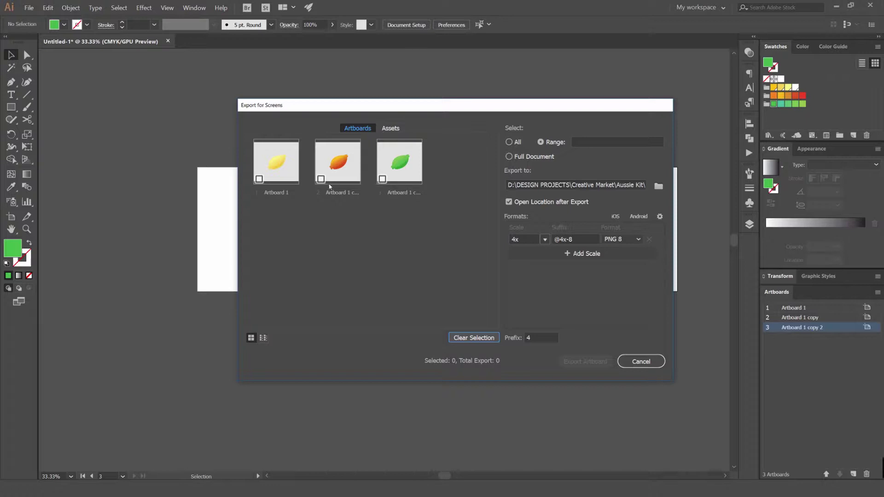
click(259, 179)
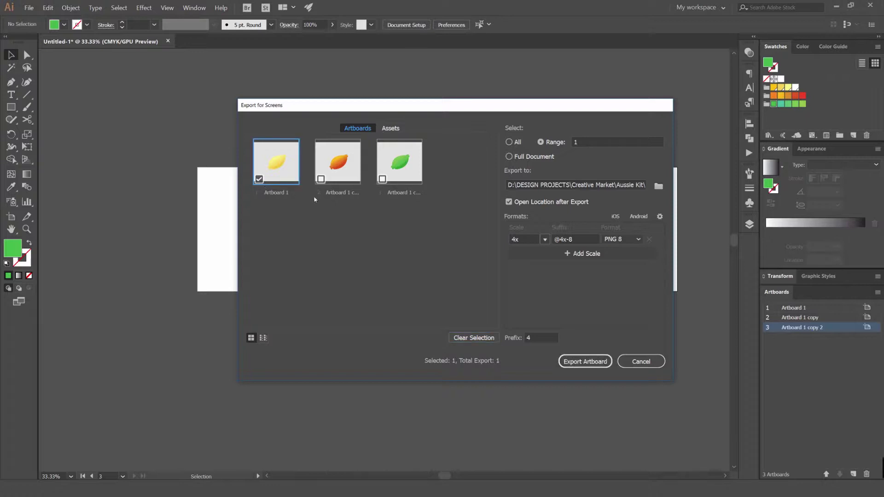
click(321, 179)
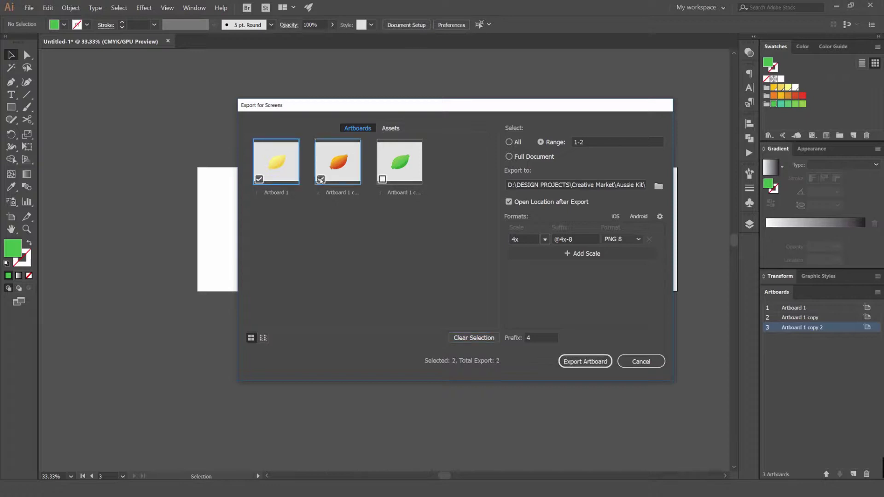
click(383, 179)
click(384, 180)
click(263, 338)
click(510, 142)
click(563, 142)
Step: Switch the export selection from Range 1-3 and Full Document to All artboards
click(568, 148)
double_click(567, 148)
click(568, 148)
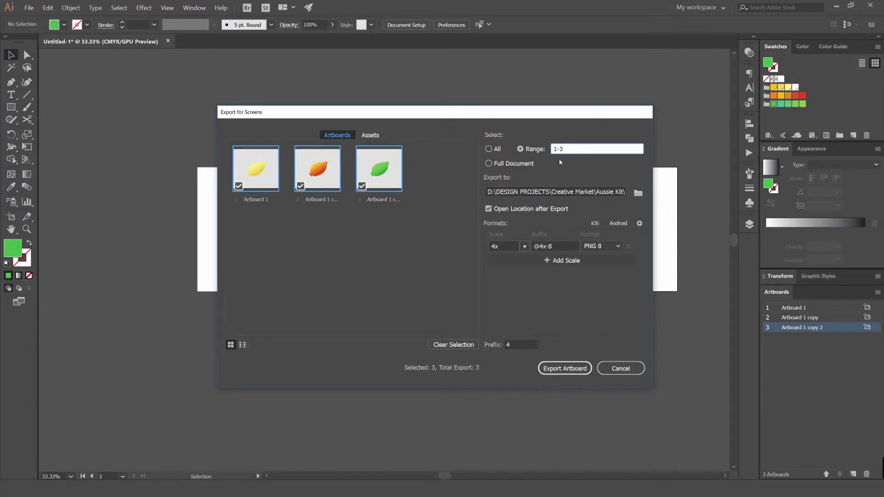
click(529, 163)
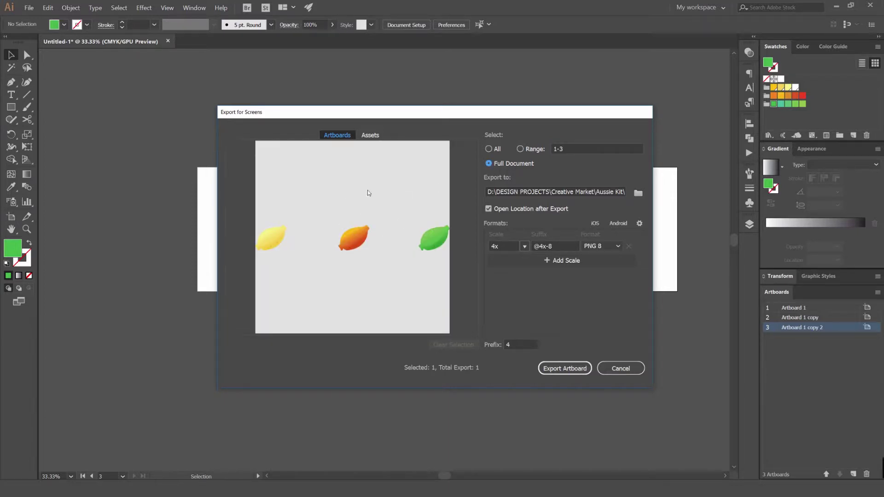
click(496, 149)
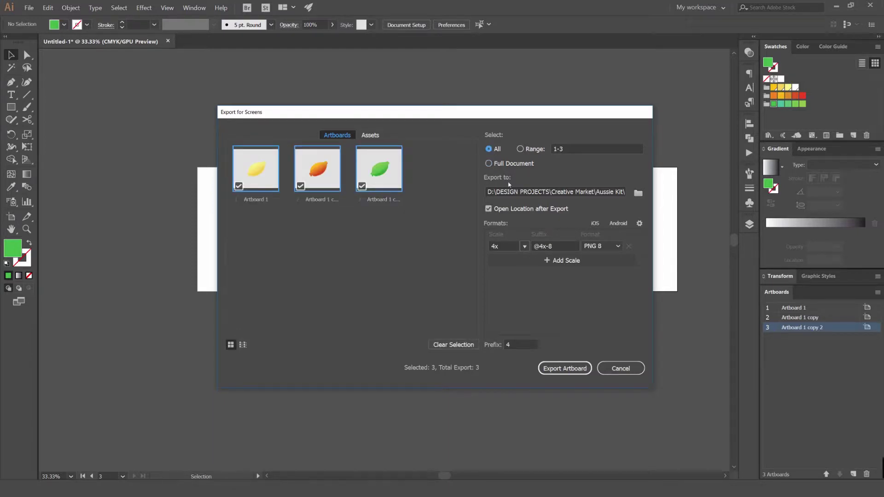
Step: Set the export destination folder to Desktop, keeping Open Location after Export enabled
click(637, 193)
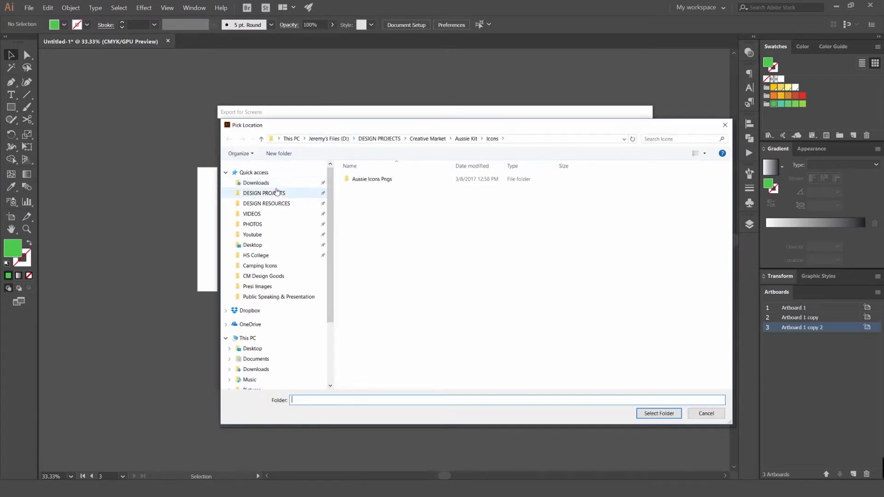
click(253, 172)
drag(446, 133, 392, 114)
click(329, 223)
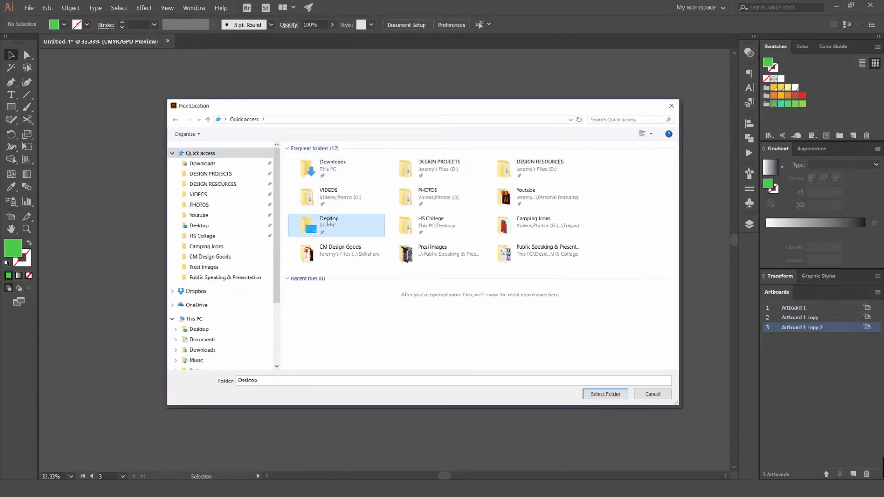
click(601, 395)
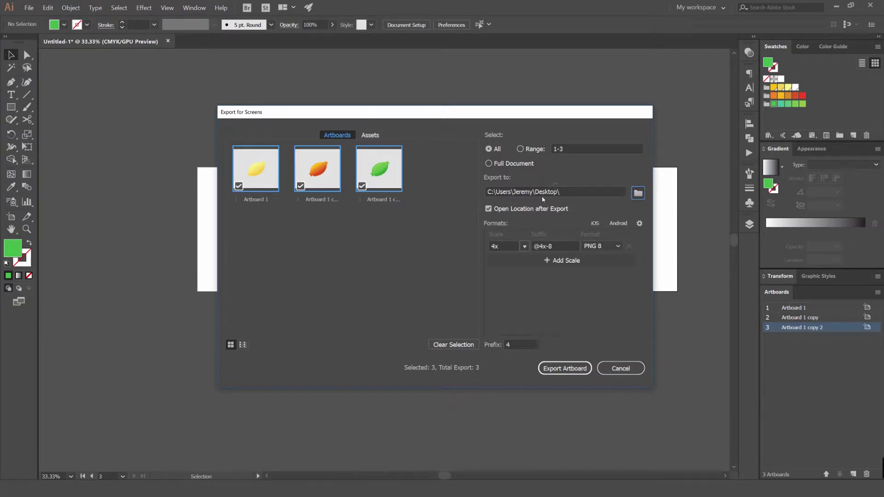
click(509, 210)
click(509, 209)
Step: Change the artboard export format from PNG 8 to JPG 80
click(617, 247)
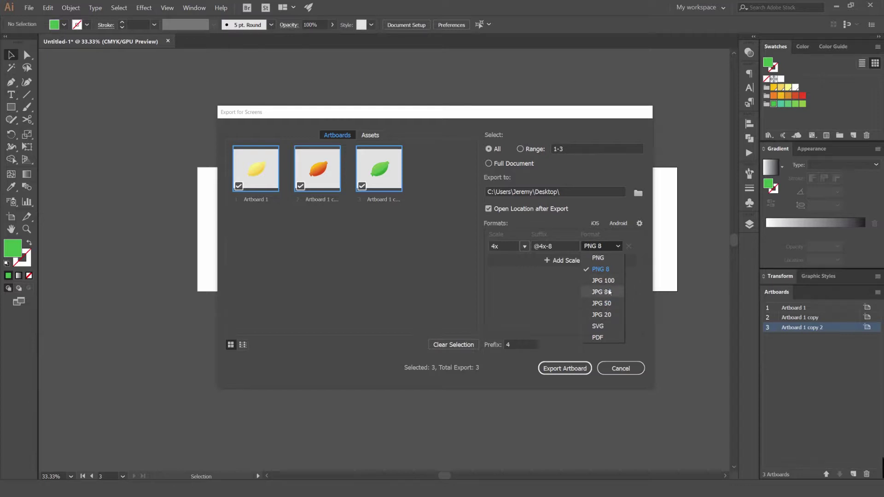
click(609, 293)
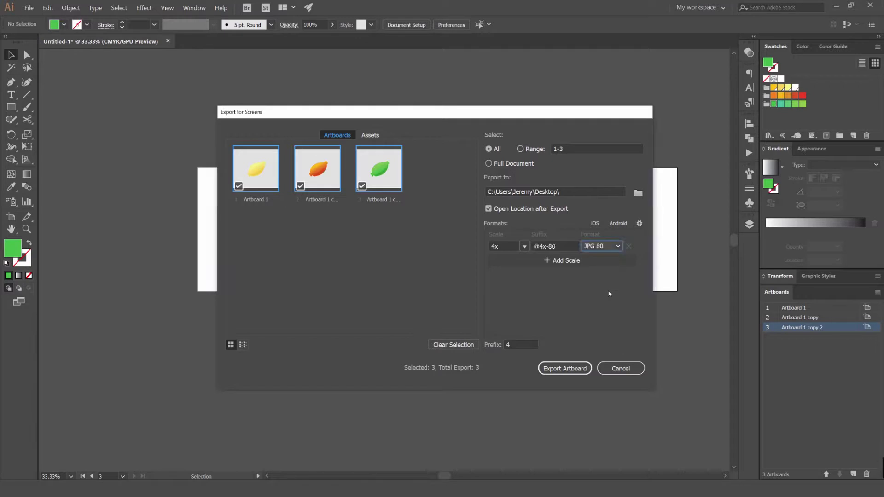
click(602, 247)
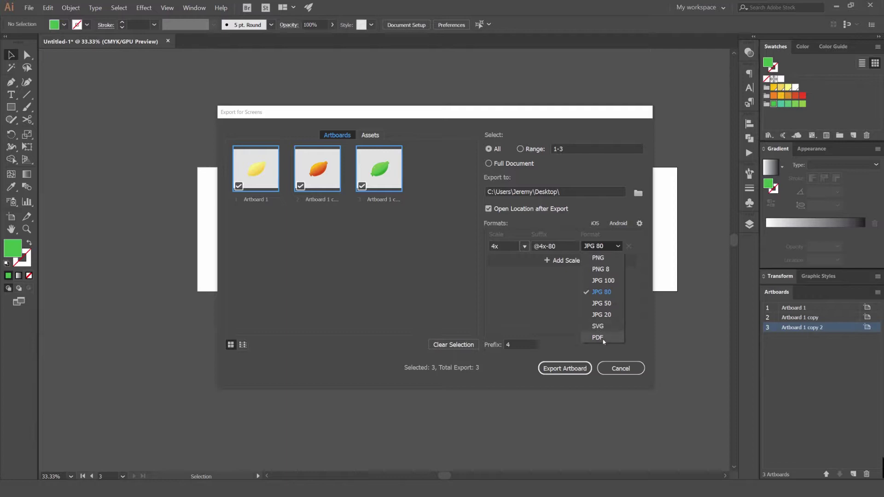
click(560, 303)
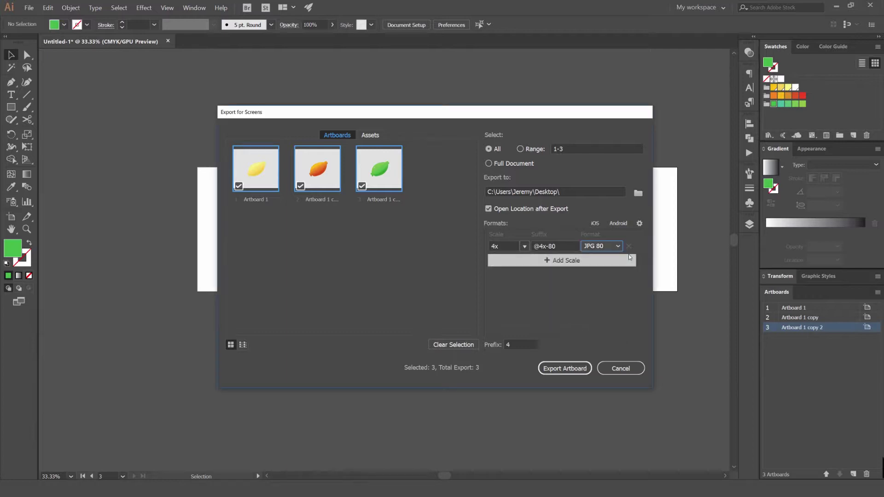
Step: Add two more export scale rows and set the first row to 1x
click(551, 263)
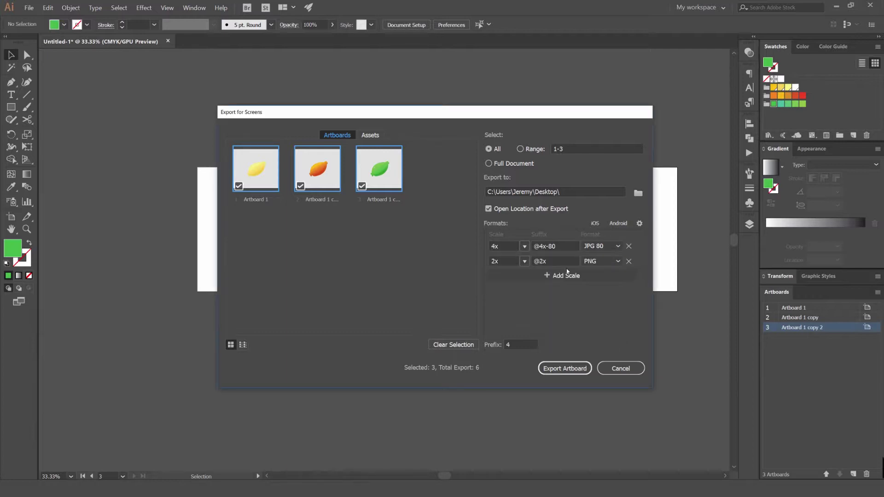
click(549, 276)
click(524, 246)
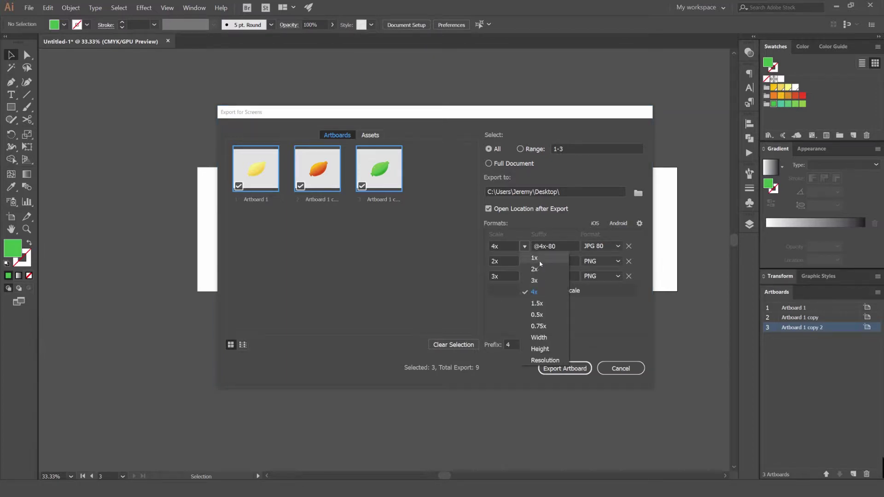
click(535, 258)
click(505, 248)
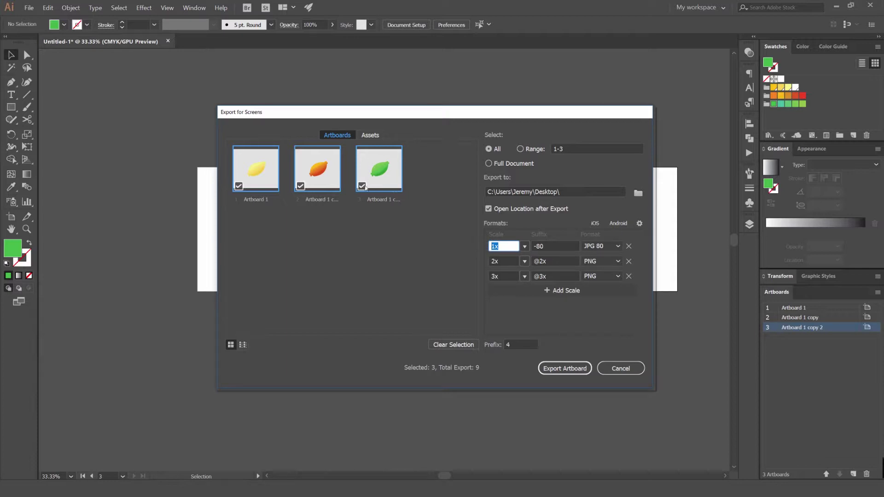
click(511, 260)
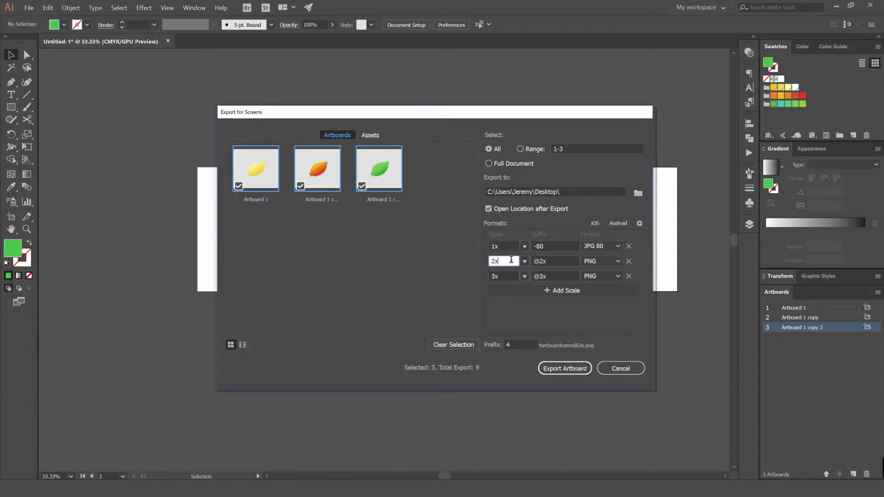
Step: Set the third row's scale to 0.5x after trying resolution and width (2312) sizing
click(525, 276)
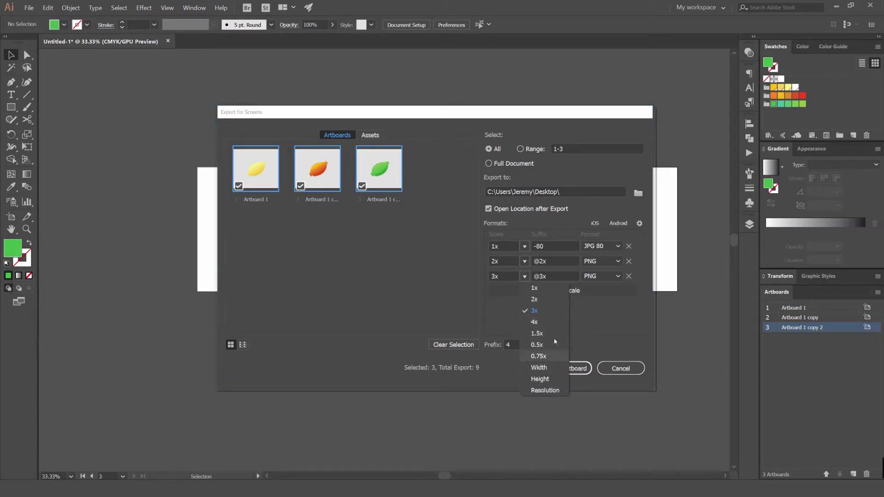
click(548, 390)
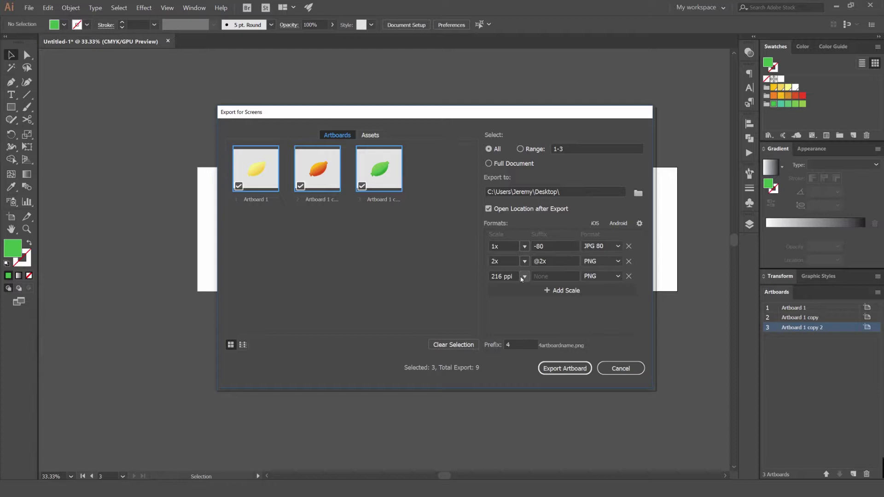
click(524, 277)
click(502, 276)
click(525, 277)
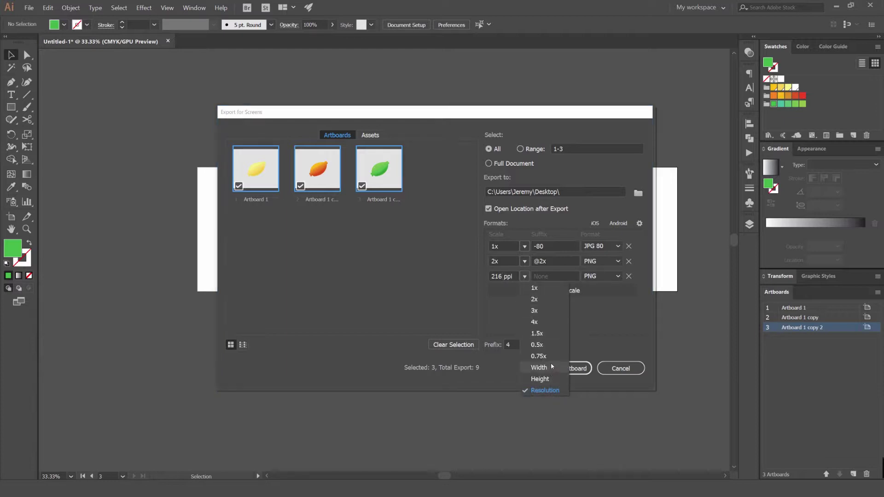
click(539, 367)
click(489, 277)
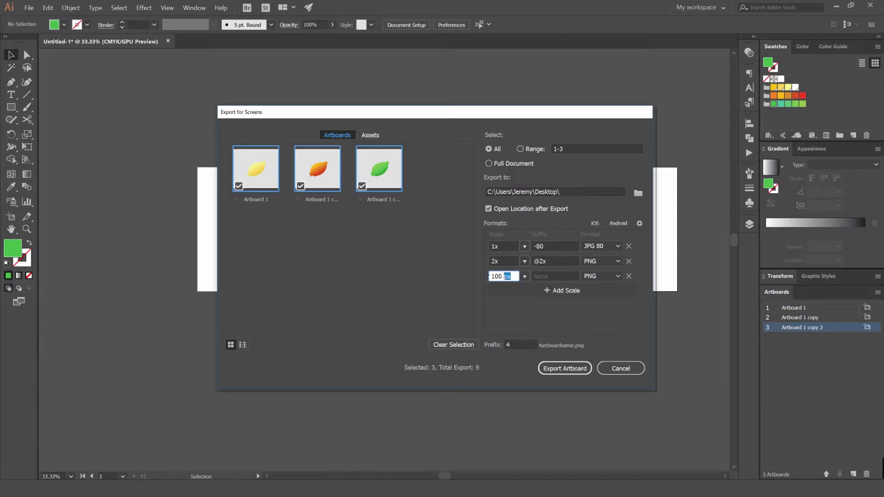
double_click(497, 276)
text(2312x)
click(525, 277)
click(538, 345)
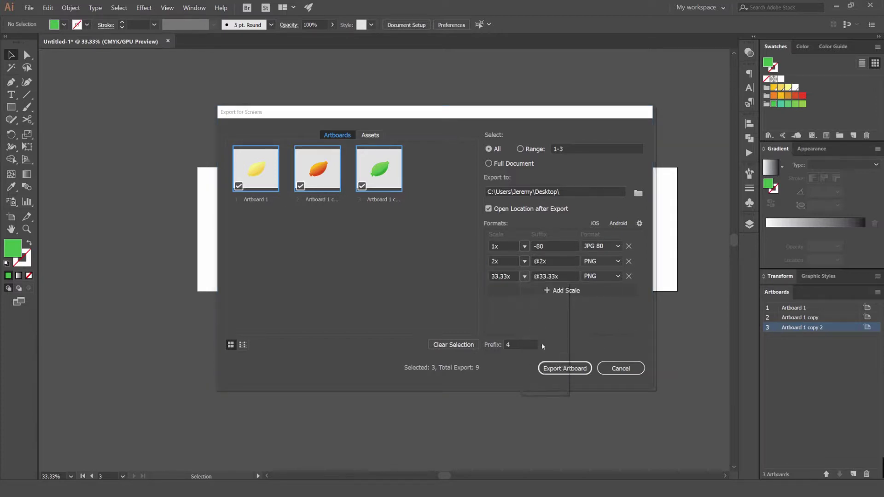
Step: Set the three rows to PNG, PDF and JPG 80, and change the file prefix from 4 to 1
click(600, 246)
click(604, 262)
click(604, 262)
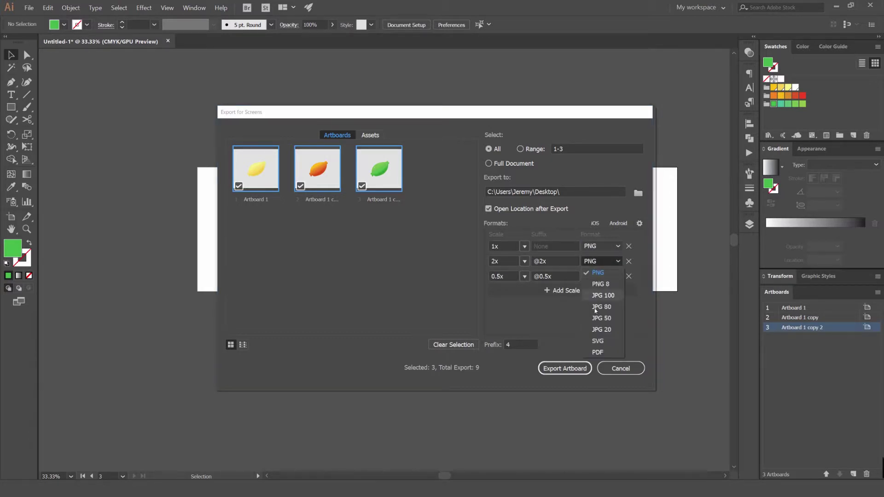
click(599, 352)
click(602, 276)
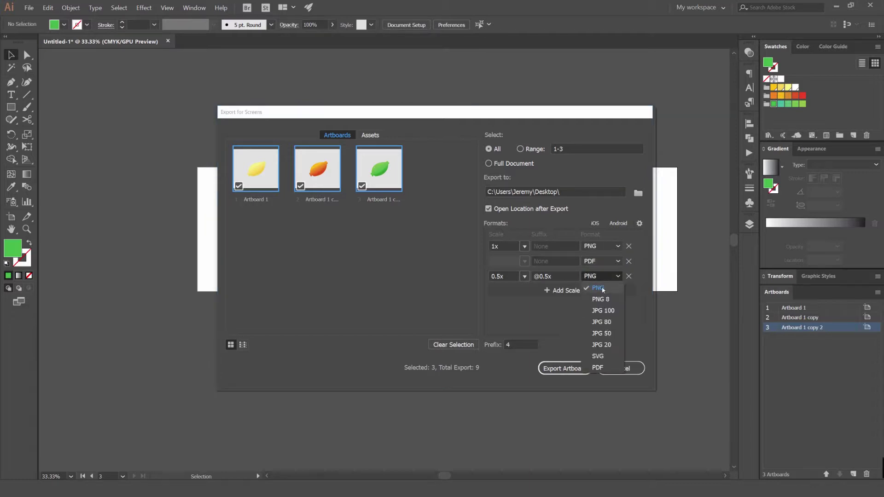
click(601, 322)
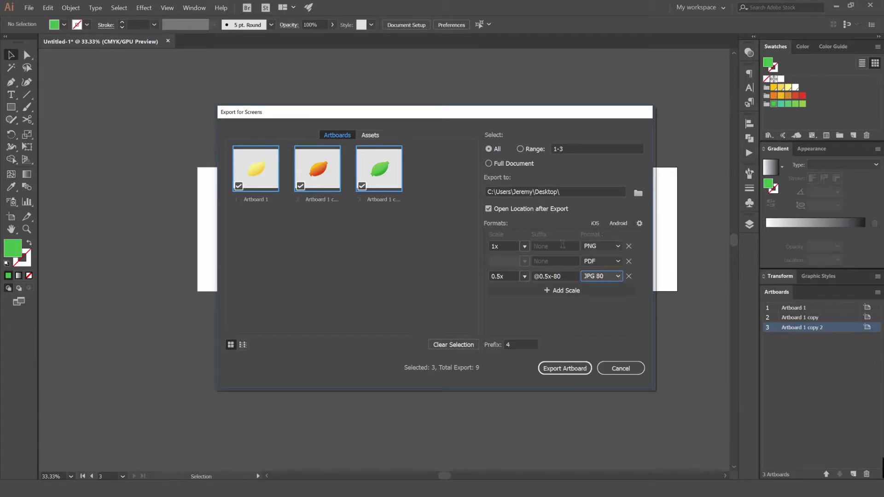
click(601, 262)
click(603, 264)
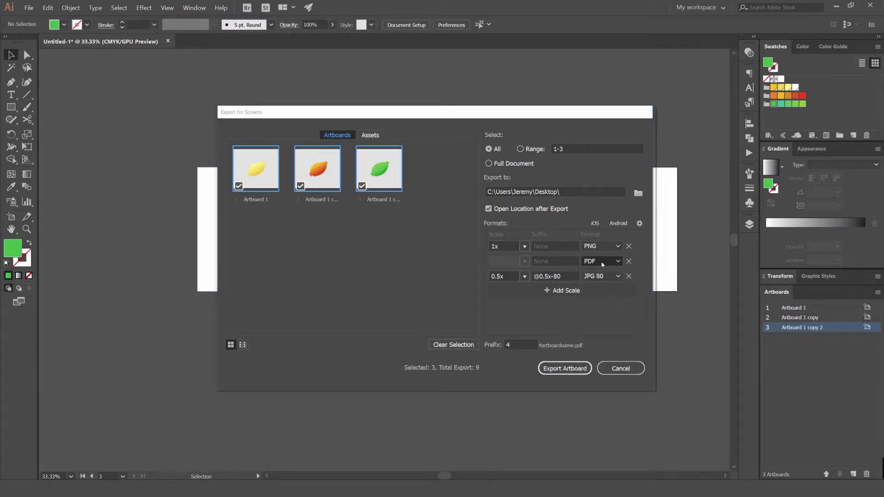
click(513, 345)
double_click(521, 344)
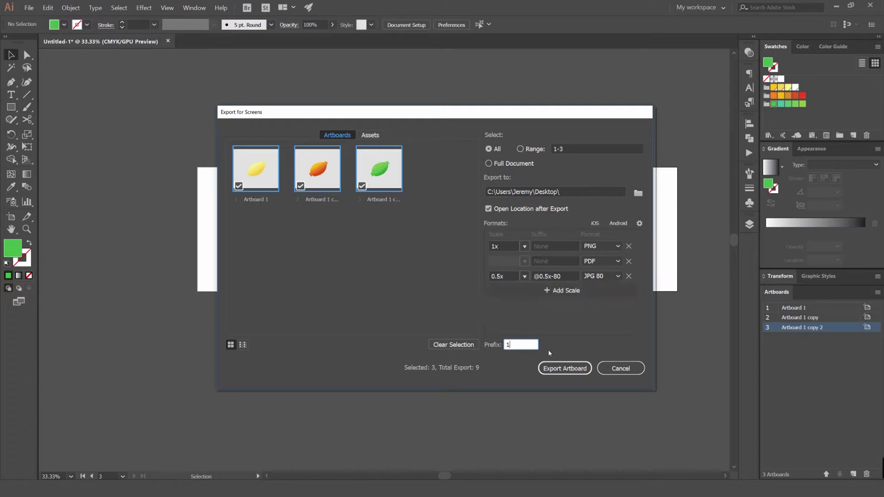
Step: Export the artboards to the Desktop and preview the exported lemon images in Large icons view
click(563, 371)
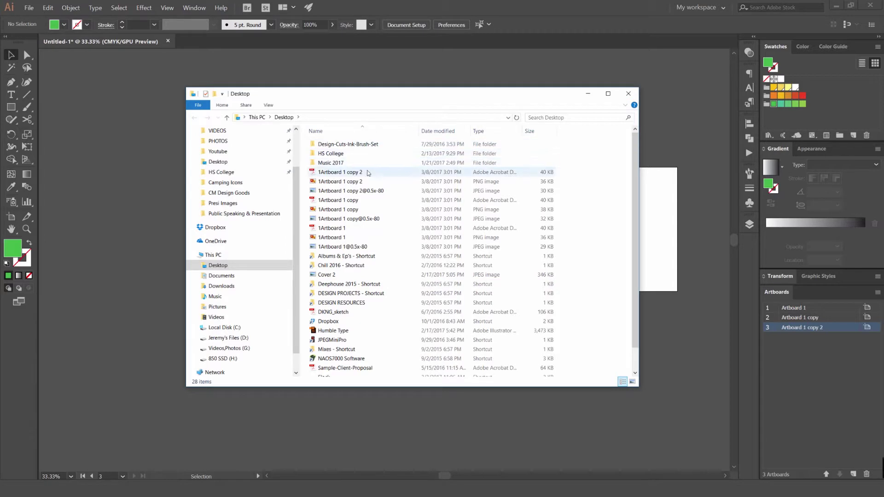
click(633, 382)
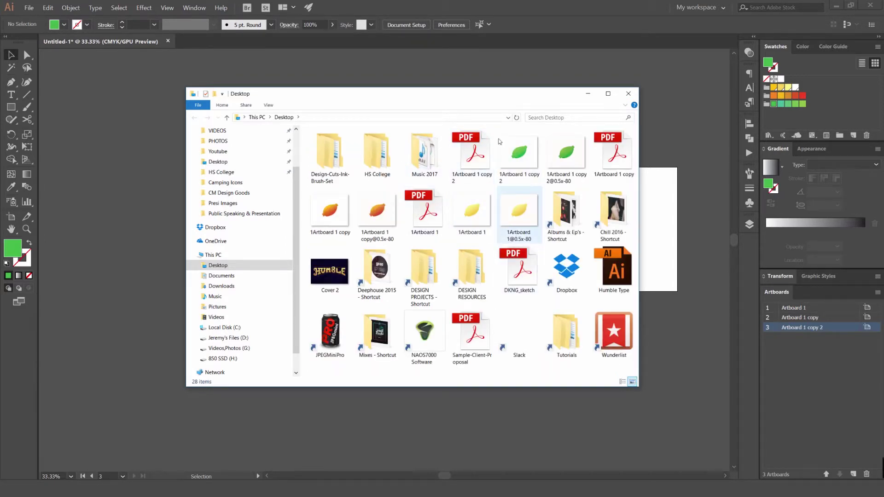
click(456, 169)
shift+click(519, 211)
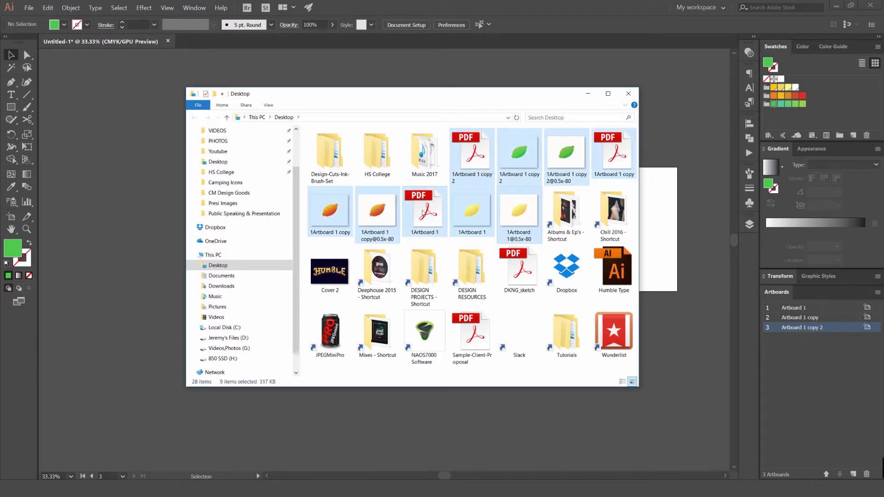
click(472, 212)
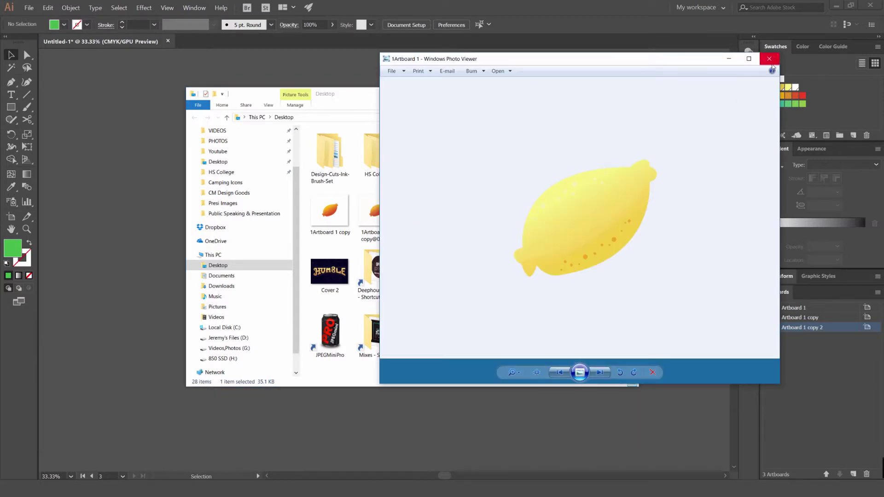
key(Right)
click(769, 59)
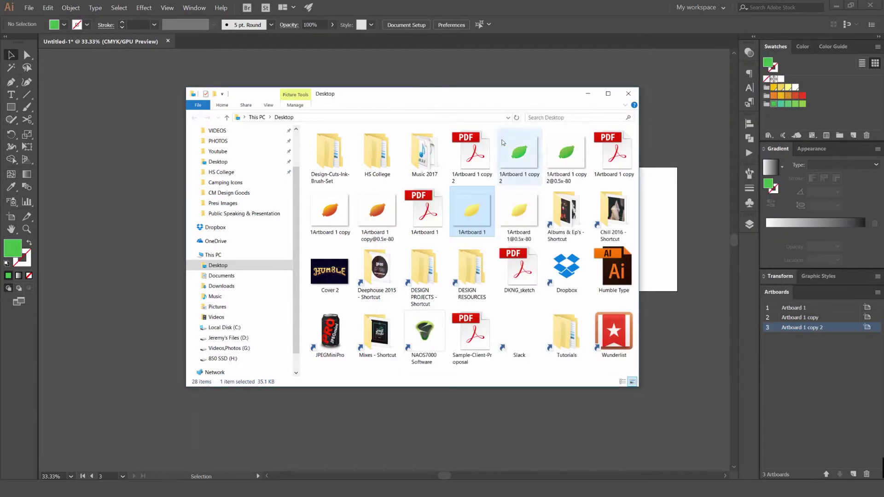
Step: Move the nine exported lemon files to the Recycle Bin and close File Explorer
click(472, 156)
shift+click(505, 206)
key(Delete)
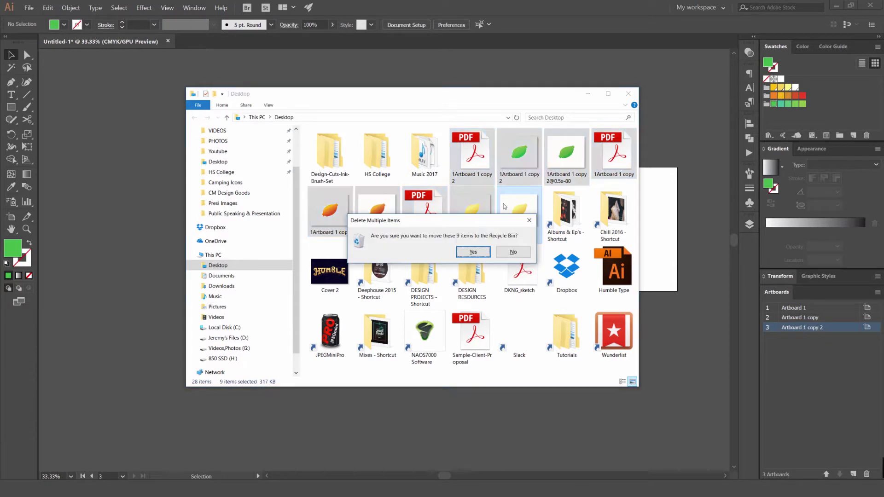
key(Return)
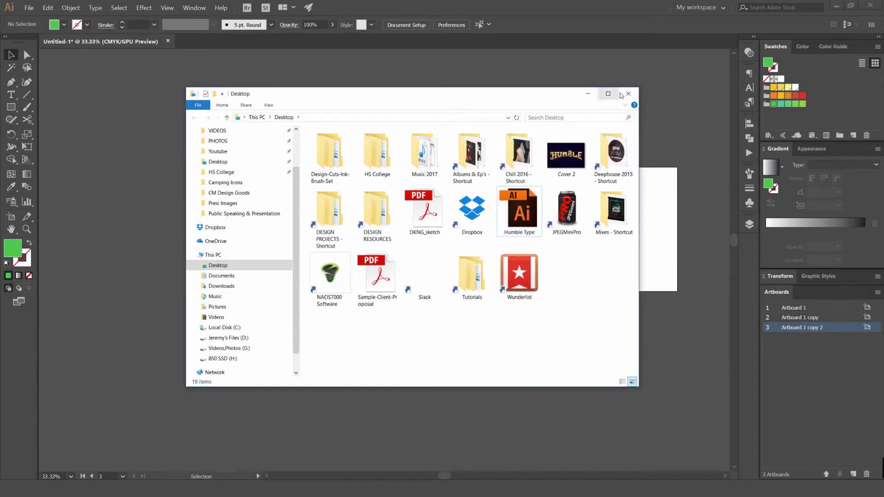
click(628, 93)
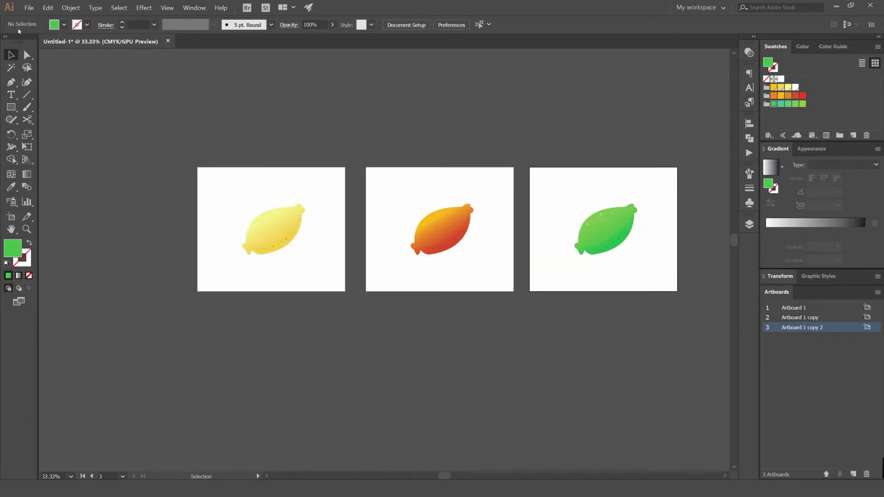
Step: Open the Export As dialog and browse its Save as type list of export formats
click(29, 8)
mouse_move(93, 143)
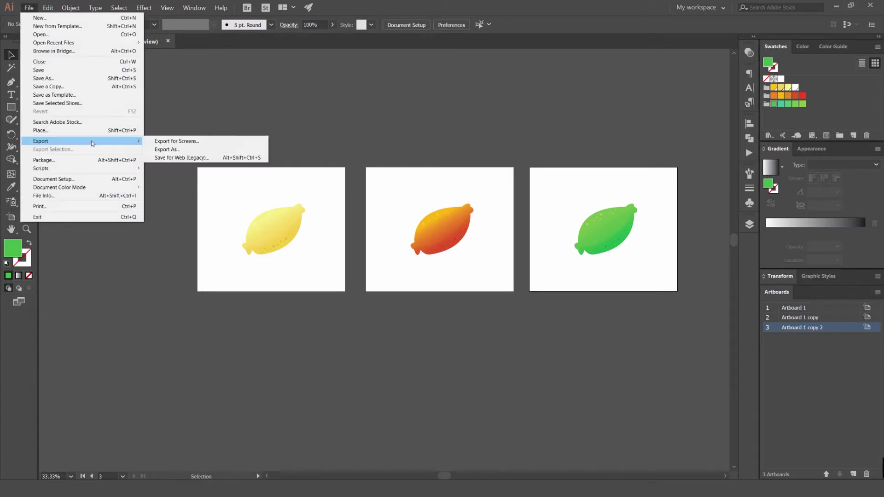
click(192, 149)
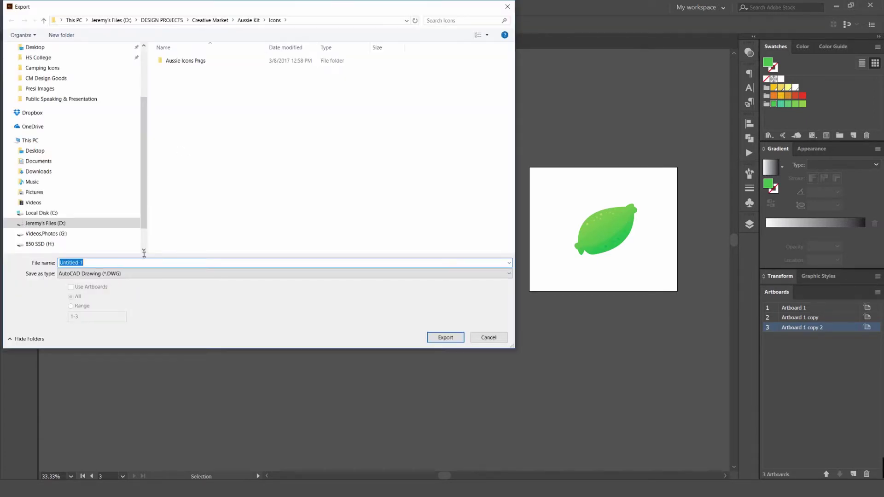
click(127, 273)
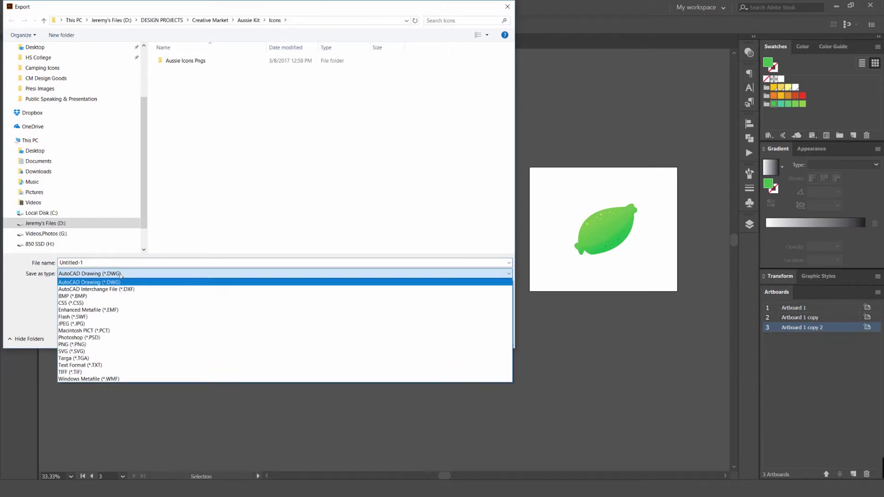
click(216, 17)
drag(288, 11, 352, 22)
click(224, 284)
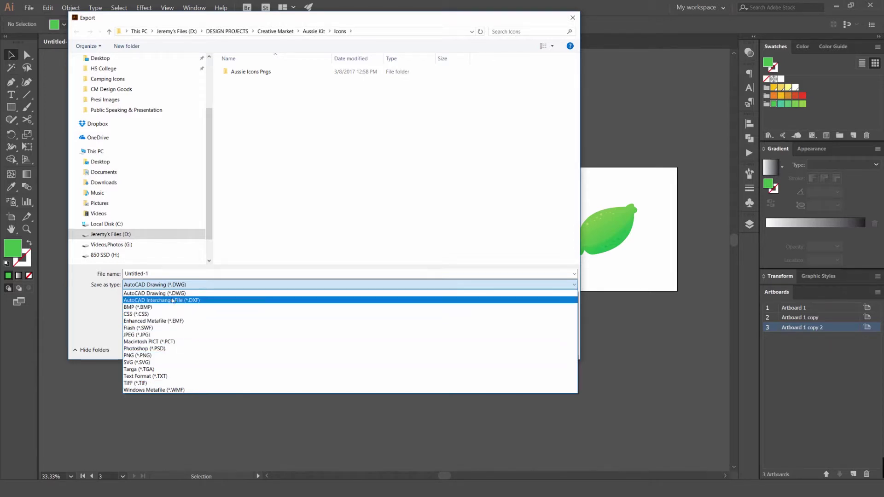
Step: Cancel Export As and open Save for Web (Legacy) for the lime artboard
click(275, 241)
click(554, 350)
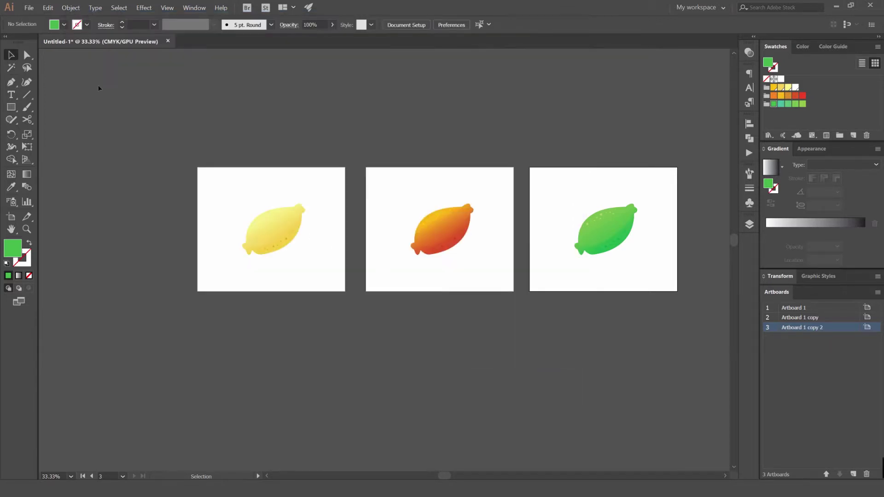
click(29, 8)
mouse_move(59, 140)
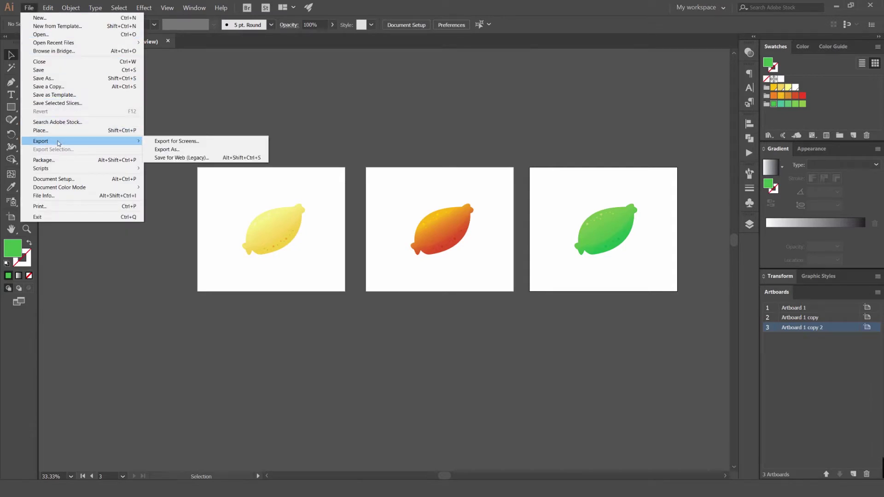
click(195, 158)
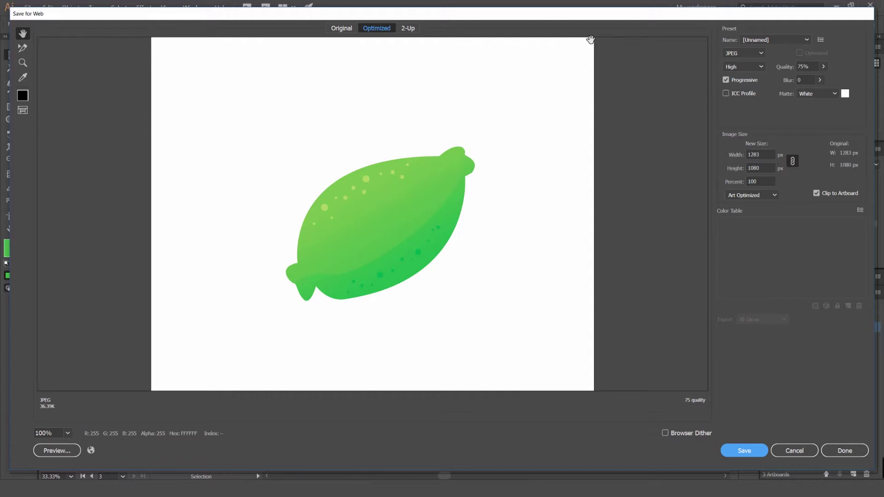
Step: Keep JPEG as the web format and try quality values of 15% and 58%
click(803, 66)
click(757, 53)
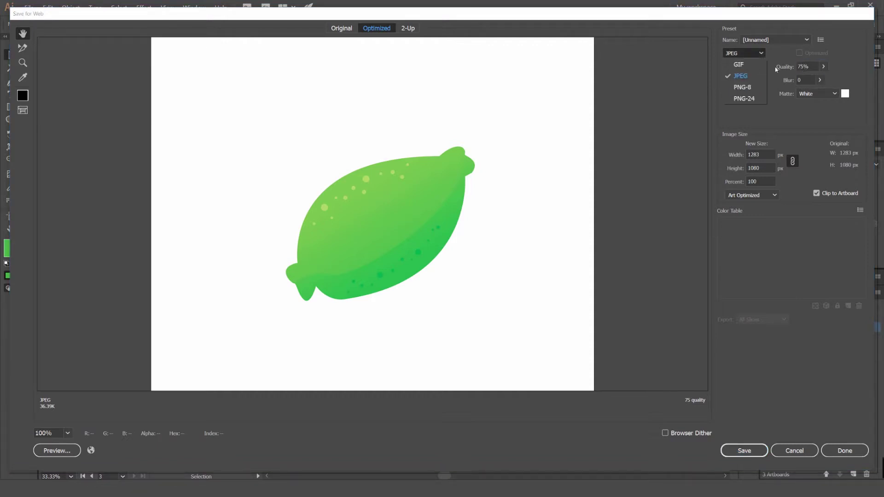
click(757, 53)
click(758, 53)
click(823, 68)
click(823, 67)
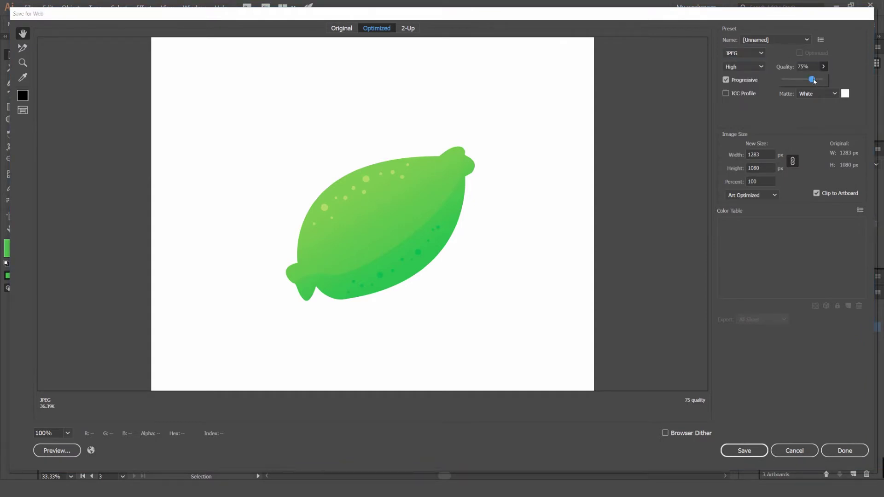
mouse_move(815, 79)
mouse_down()
mouse_move(788, 80)
mouse_move(807, 81)
mouse_up()
click(809, 41)
Step: Apply the JPEG Medium preset and toggle the ICC Profile option on and back off
click(807, 40)
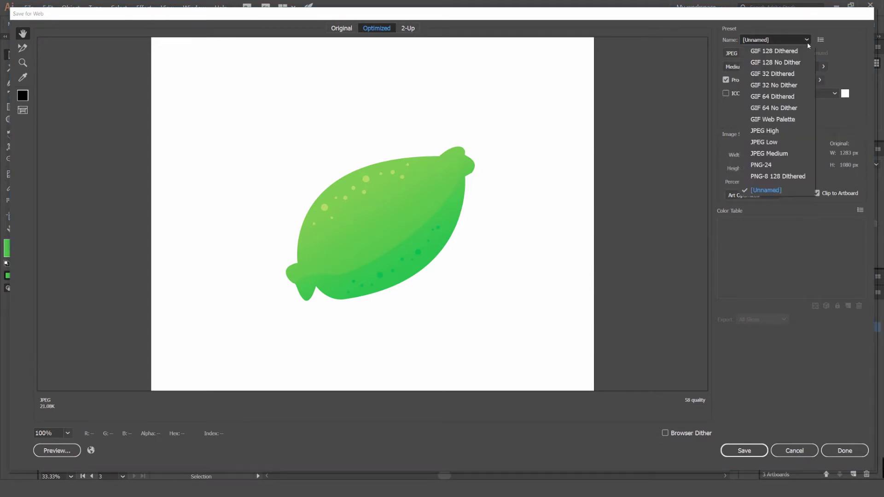
click(778, 153)
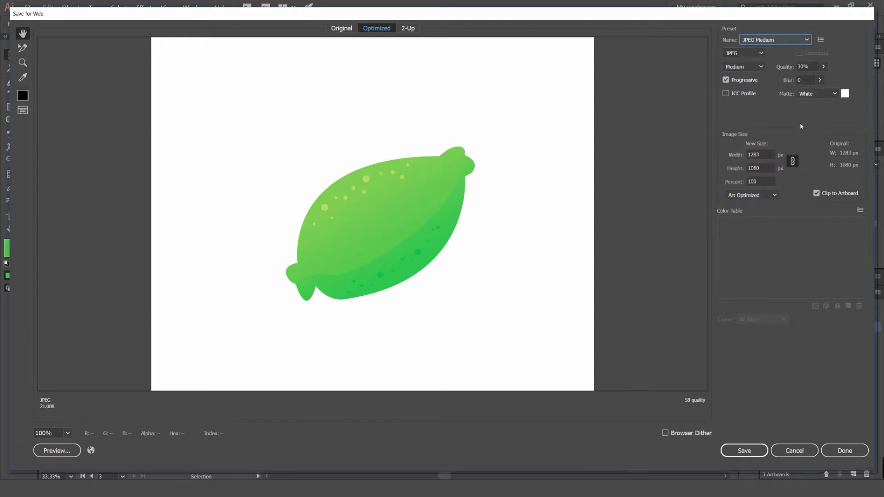
click(821, 41)
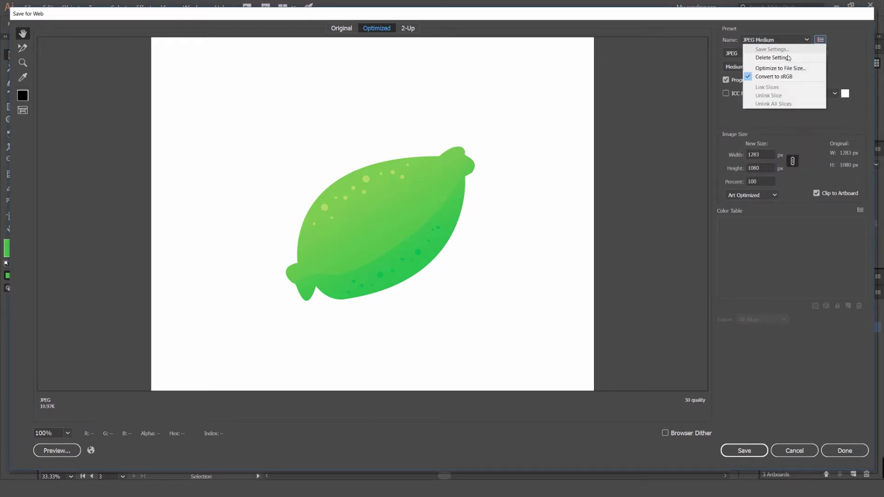
click(827, 32)
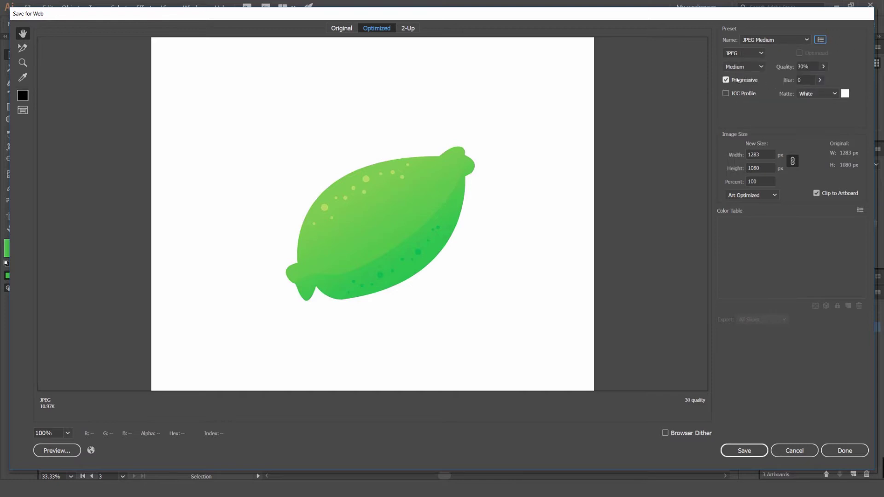
click(741, 93)
click(740, 94)
Step: Try image widths of 1500, 200 and 270 px, unlinking and relinking proportions
click(751, 155)
drag(766, 153, 739, 156)
text(1500)
click(793, 161)
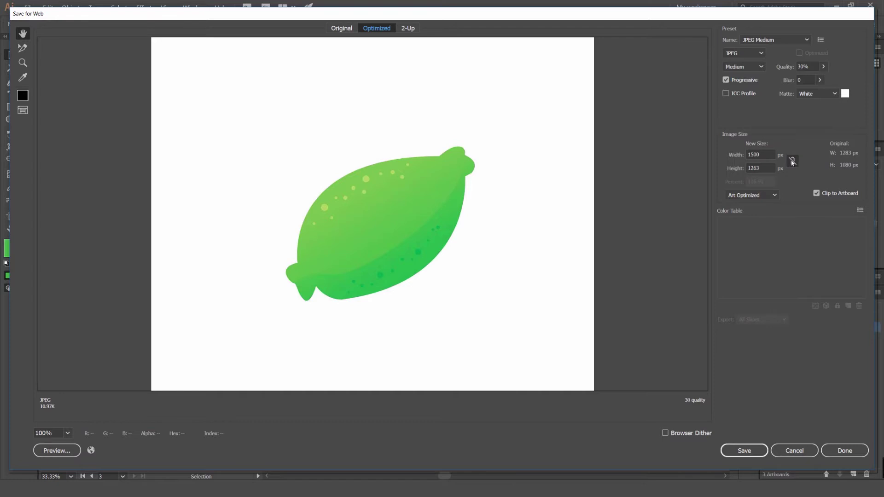
click(772, 159)
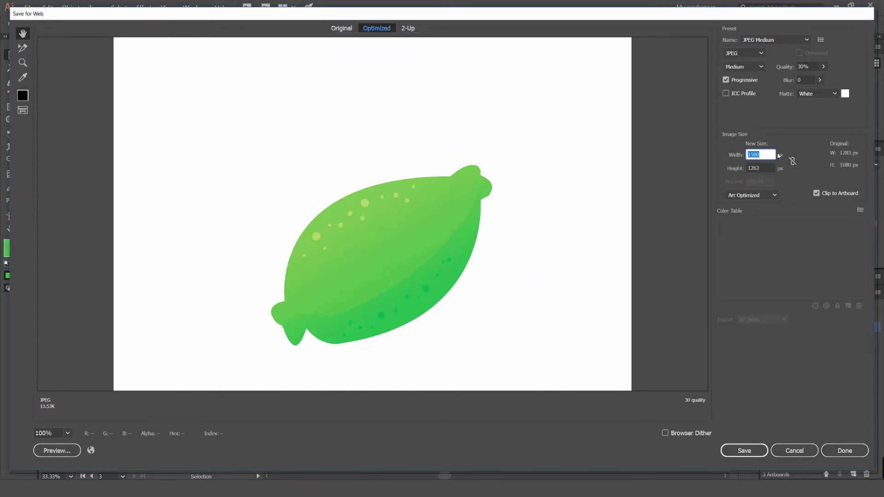
text(200)
key(Tab)
click(793, 162)
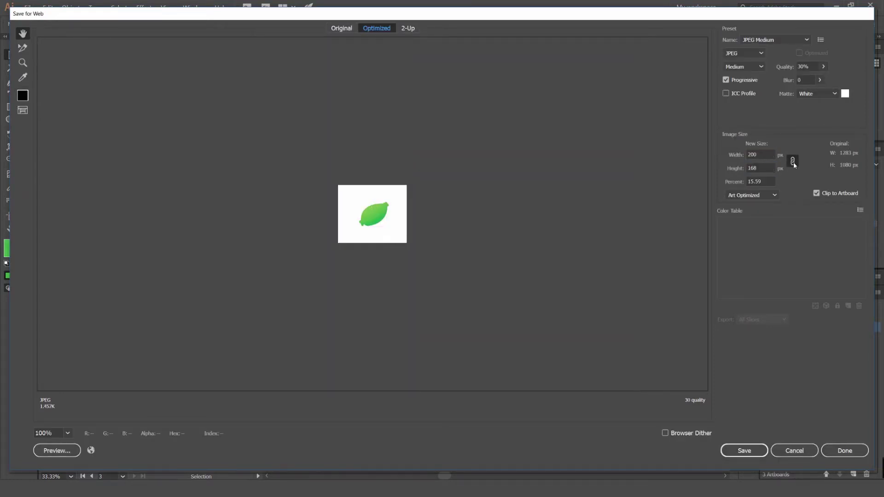
click(759, 155)
text(270)
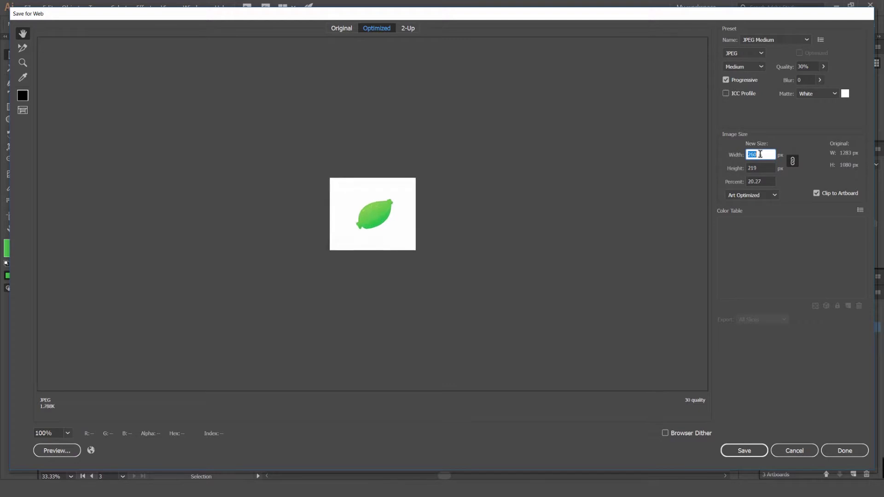
Step: Try scale percentages of 100% and 200%, settling back on 100%
click(765, 180)
drag(765, 181, 741, 182)
text(100)
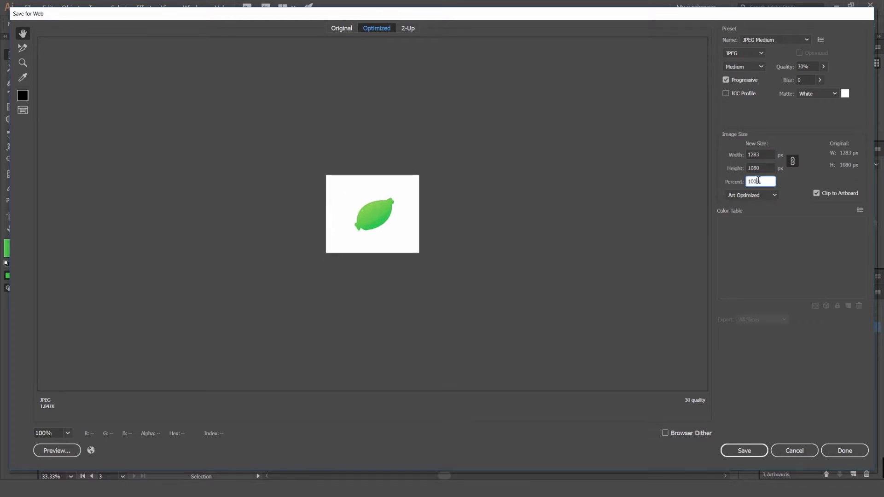
click(767, 168)
click(767, 182)
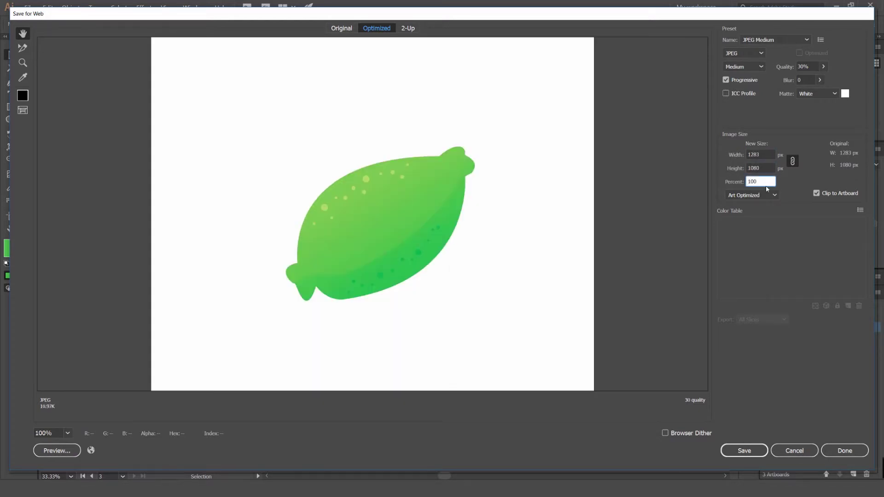
key(BackSpace)
text(2)
click(762, 168)
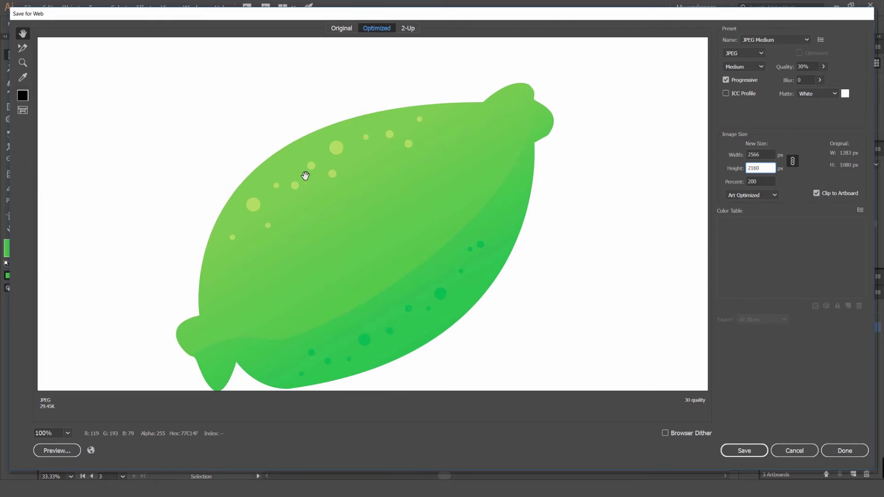
click(766, 181)
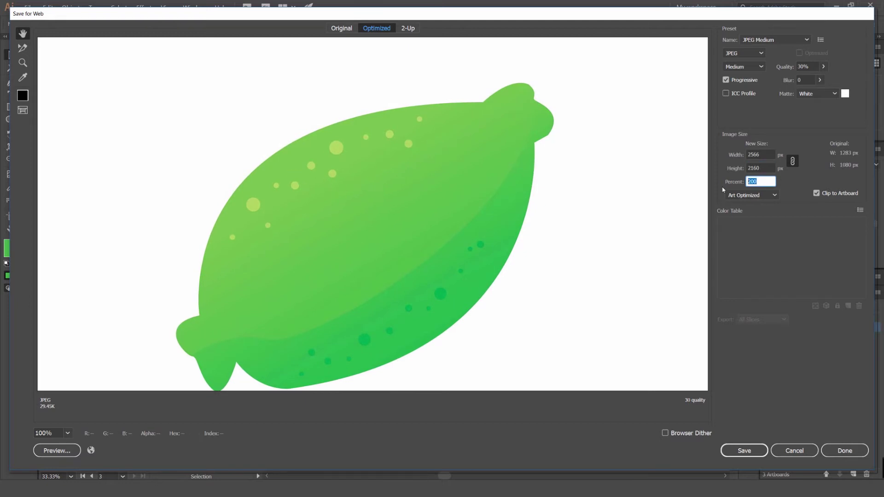
text(100)
click(764, 165)
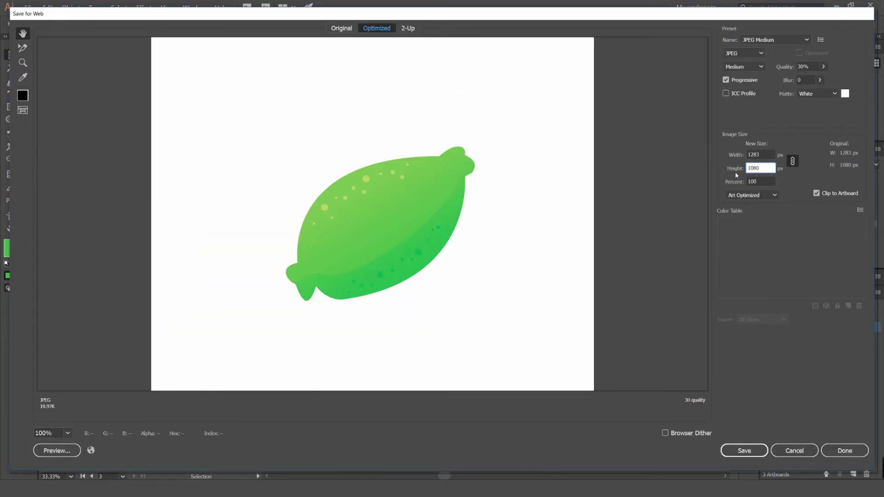
Step: Keep Art Optimized resampling and check the 1283 × 1080 JPEG in a browser preview
click(774, 195)
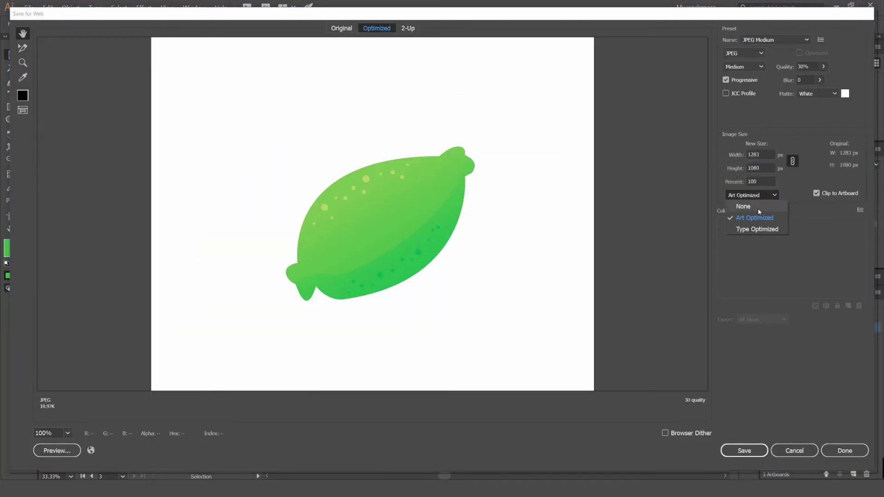
click(778, 194)
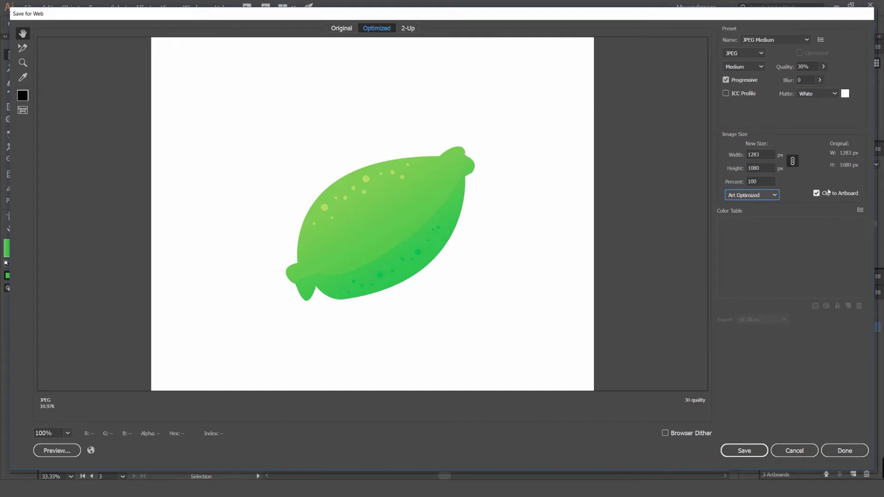
click(758, 451)
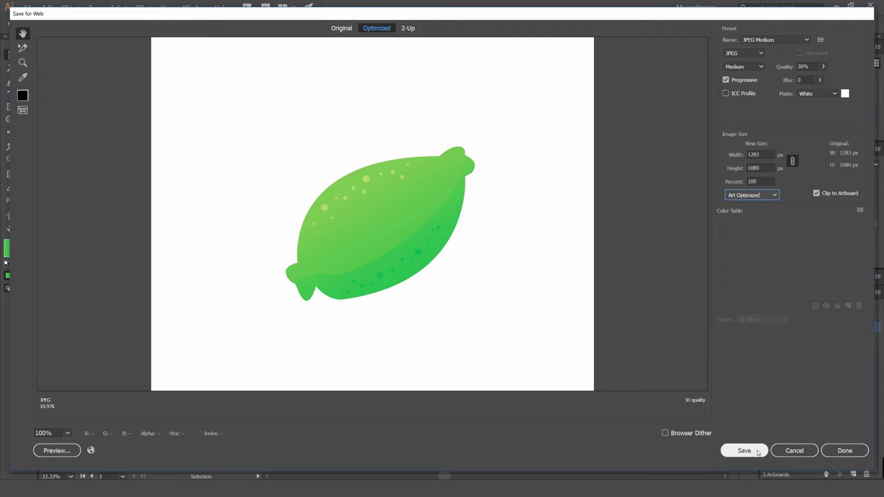
click(54, 453)
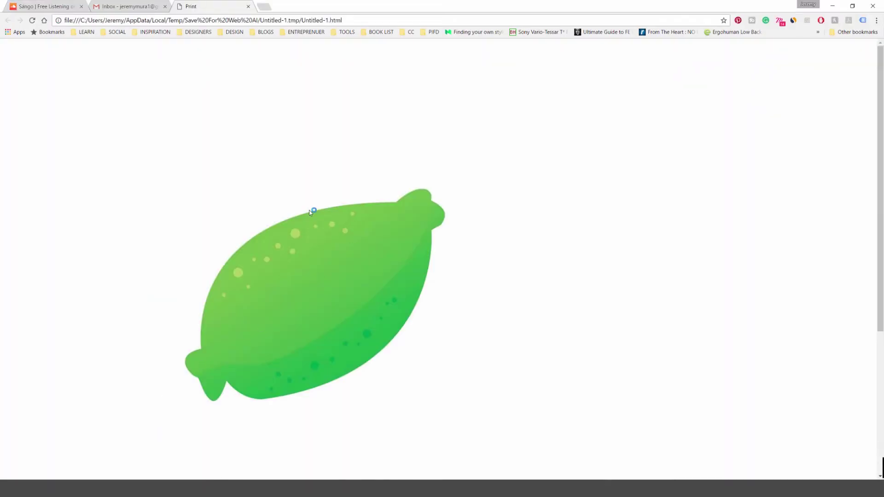
scroll(299, 249, down, 5)
scroll(410, 272, up, 5)
scroll(301, 113, down, 5)
click(249, 7)
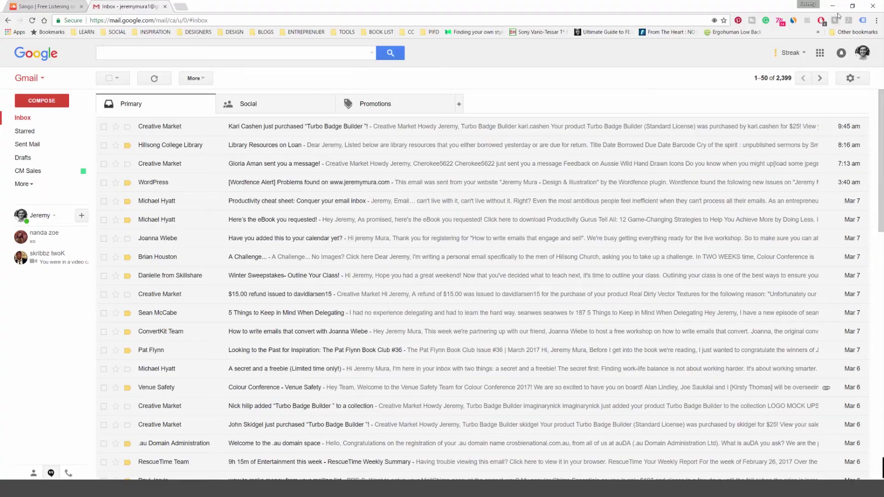
click(832, 5)
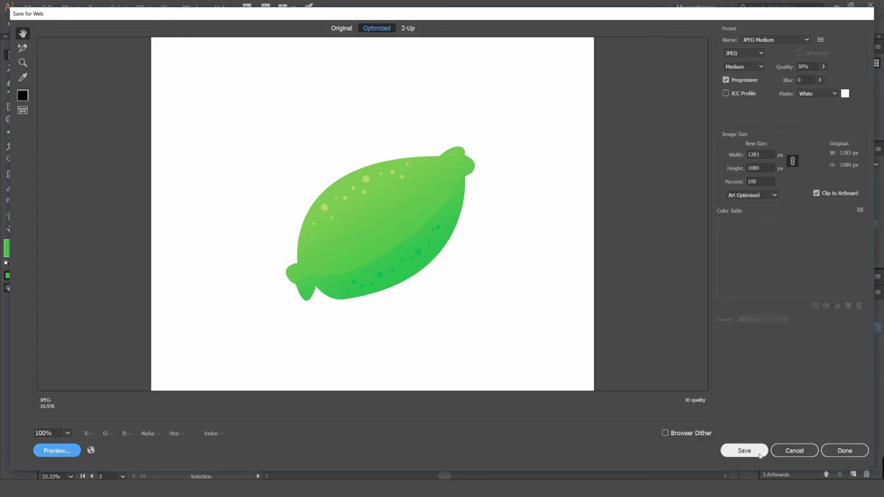
Step: Save the optimized lime JPEG and make the yellow lemon artboard active
click(744, 451)
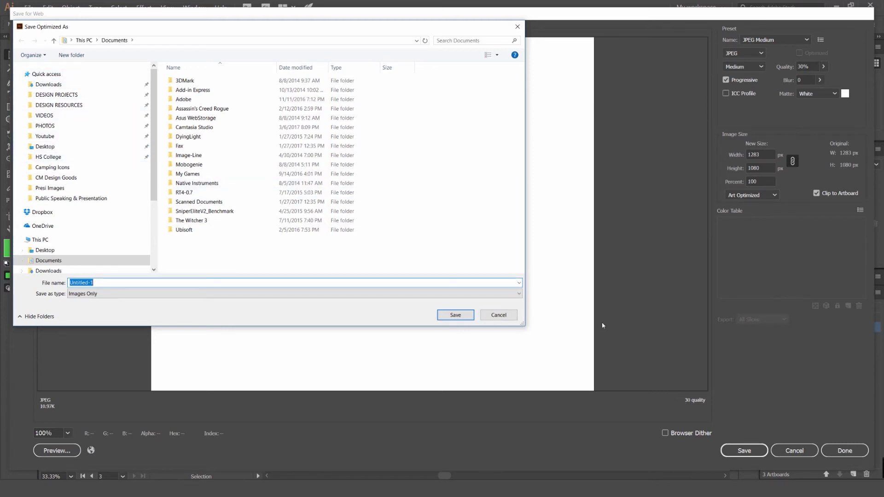
key(Escape)
key(Escape)
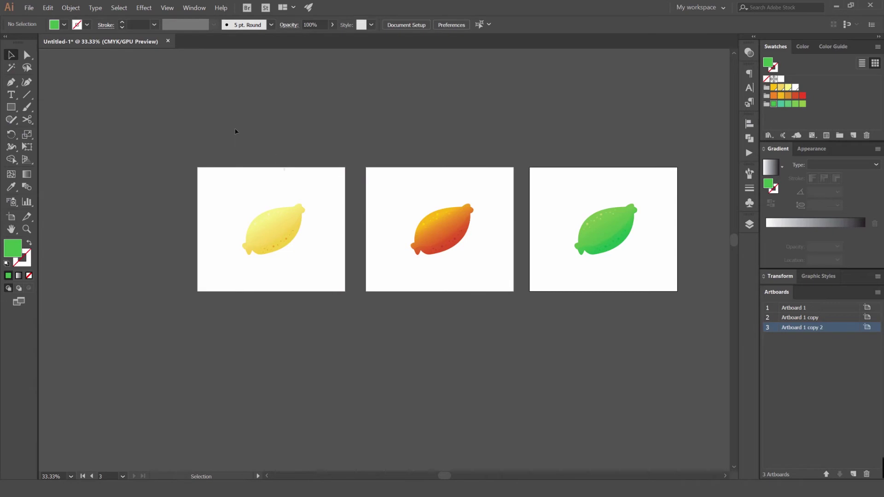
click(236, 173)
Step: Browse the File commands, pan the artboards slightly right, and return to File
click(29, 8)
mouse_move(57, 141)
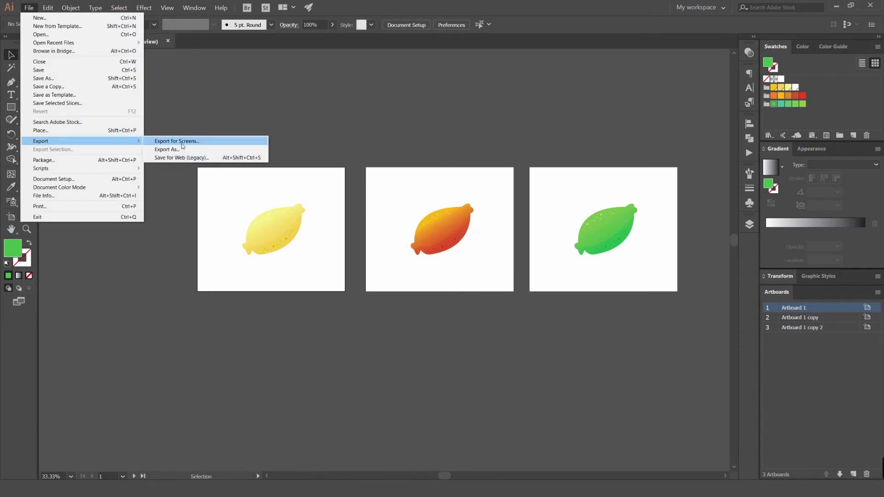
click(267, 182)
drag(267, 182, 325, 152)
scroll(292, 191, up, 1)
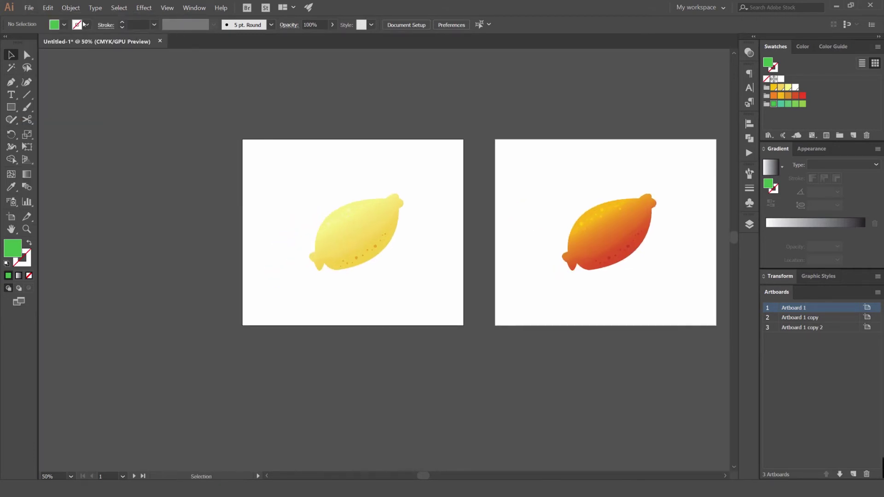
click(28, 8)
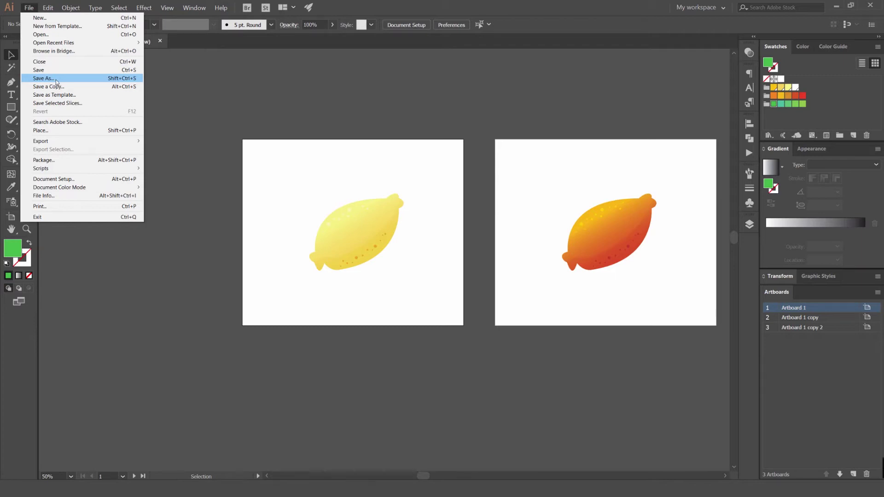
Step: Save the document to the Desktop as 'Lemon' in Adobe Illustrator (*.AI) format
click(69, 79)
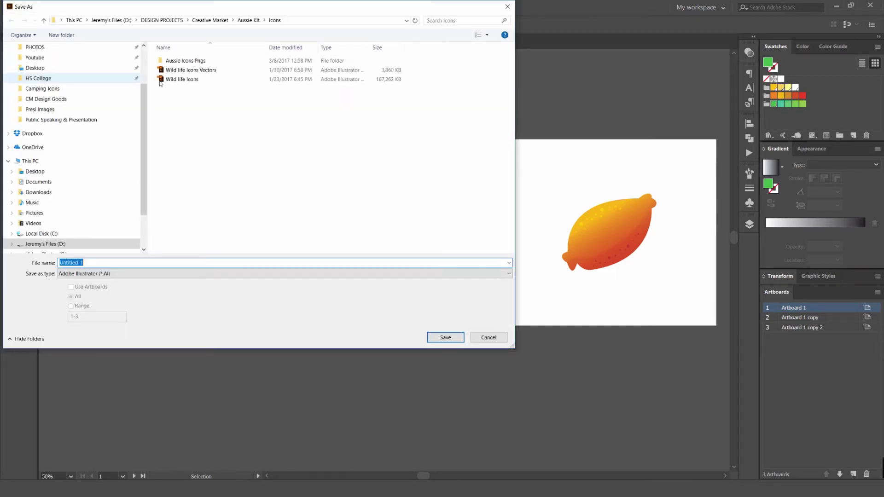
click(174, 92)
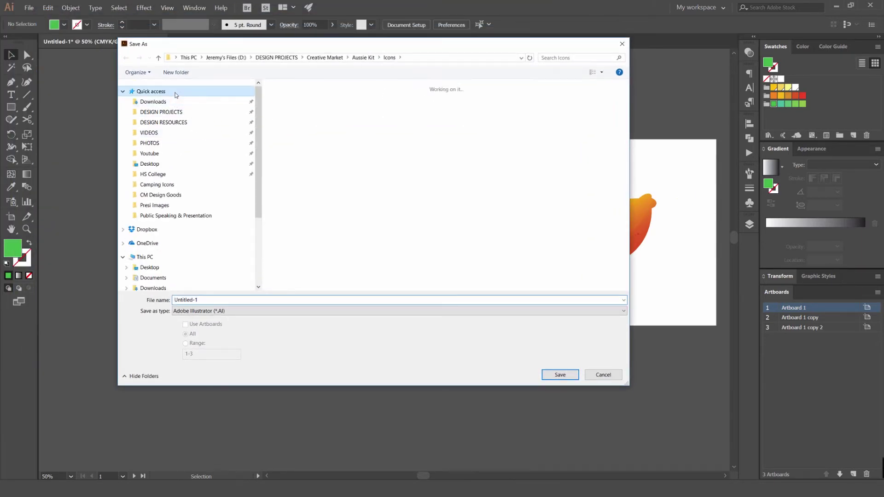
double_click(328, 165)
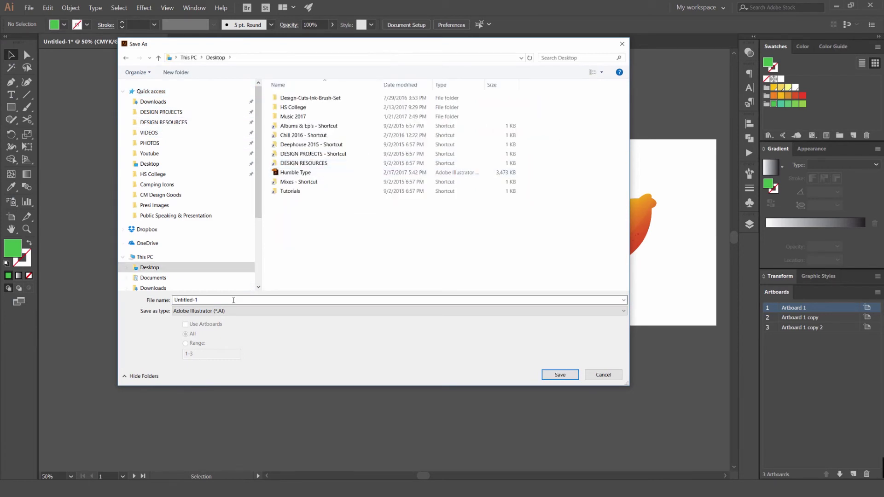
click(600, 312)
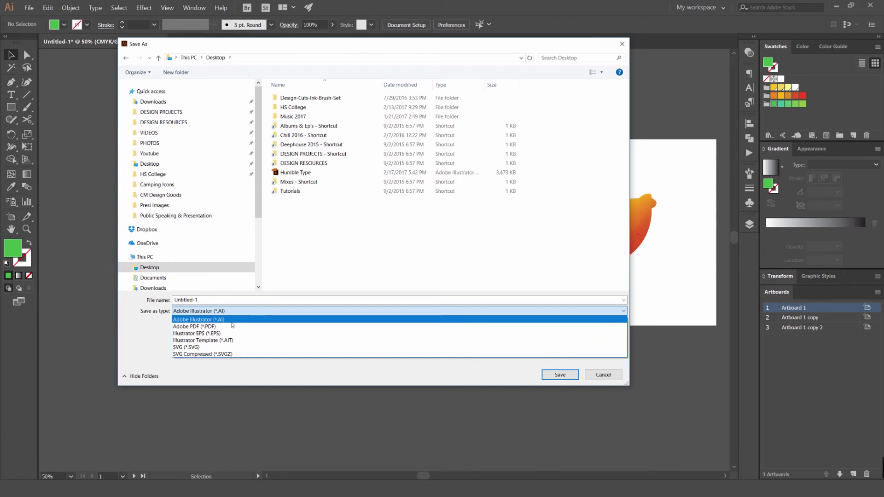
click(232, 324)
click(231, 299)
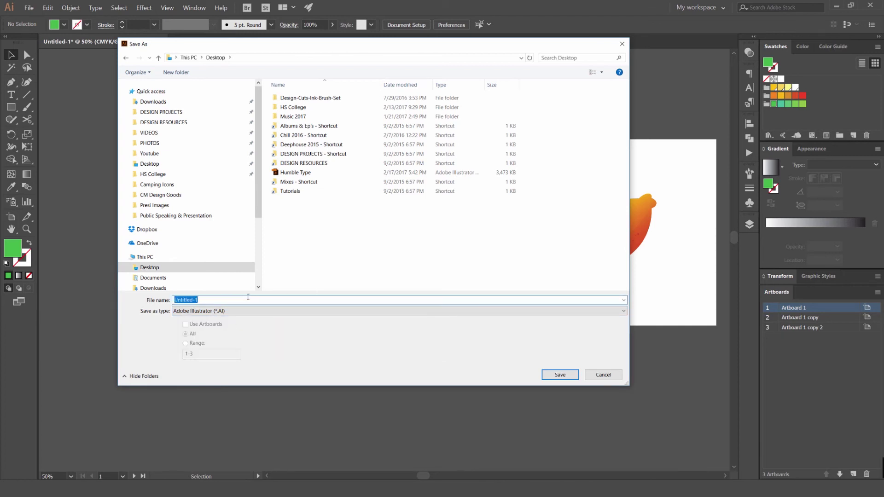
text(Lemon)
click(556, 376)
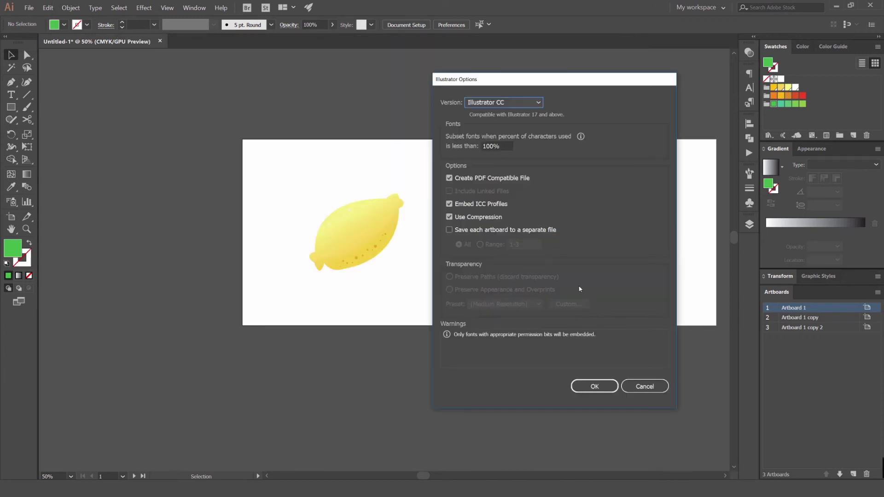
Step: Choose Illustrator CS3, disable PDF compatibility, keep ICC profiles embedded, and confirm
drag(540, 88, 482, 98)
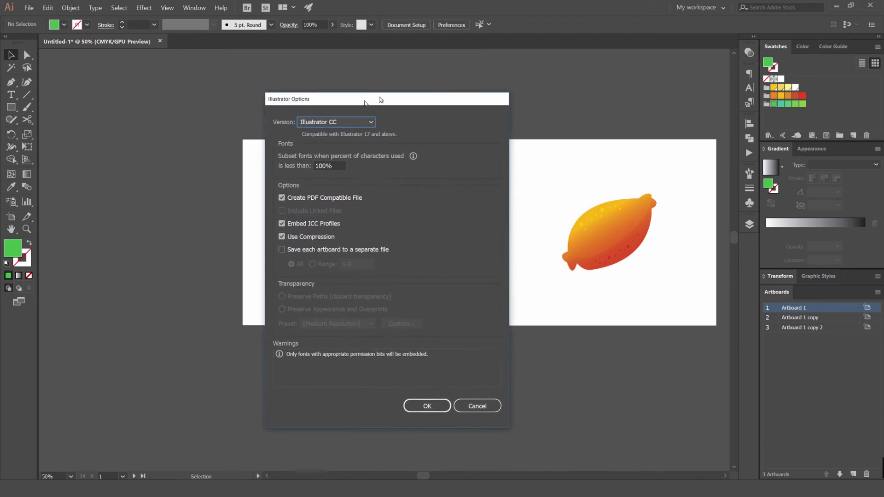
drag(381, 99, 475, 79)
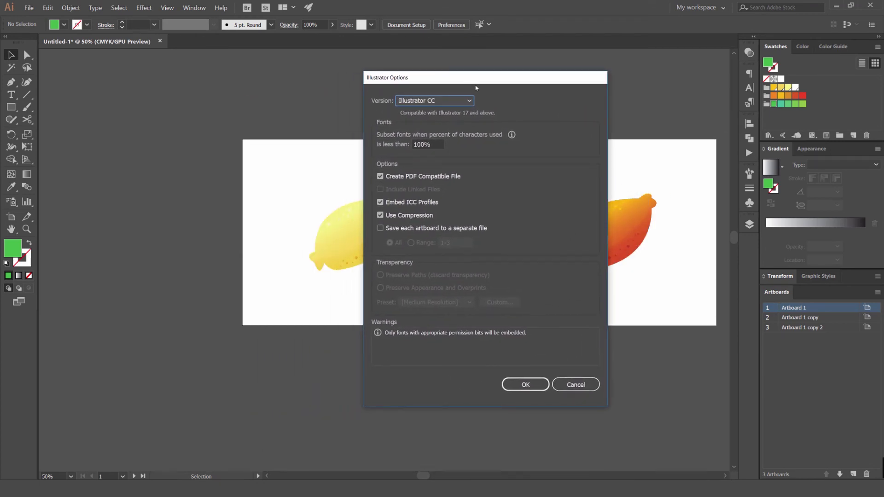
click(470, 101)
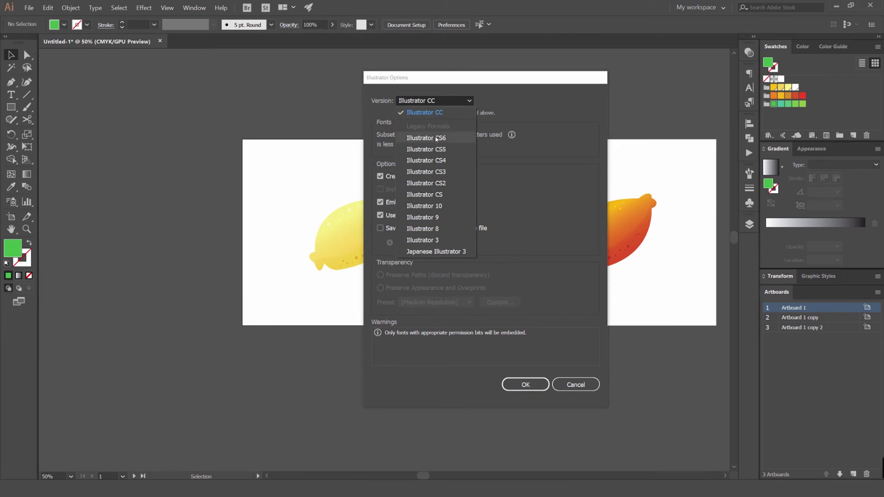
click(445, 170)
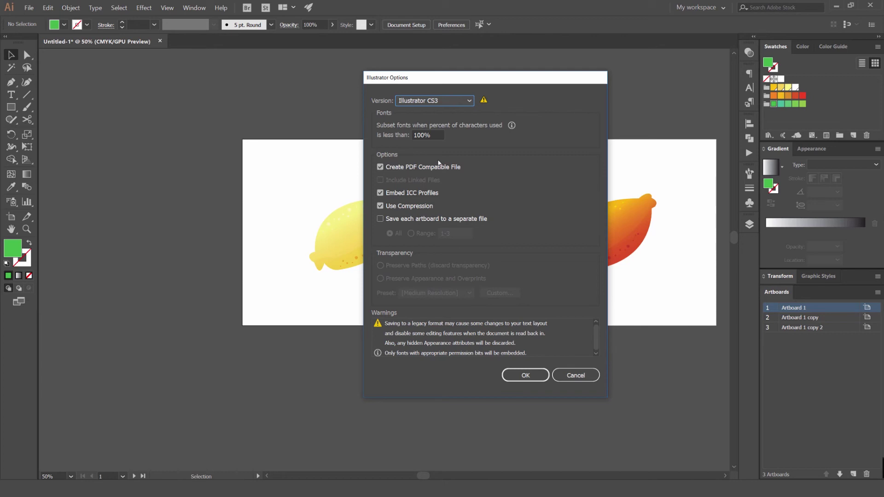
click(394, 169)
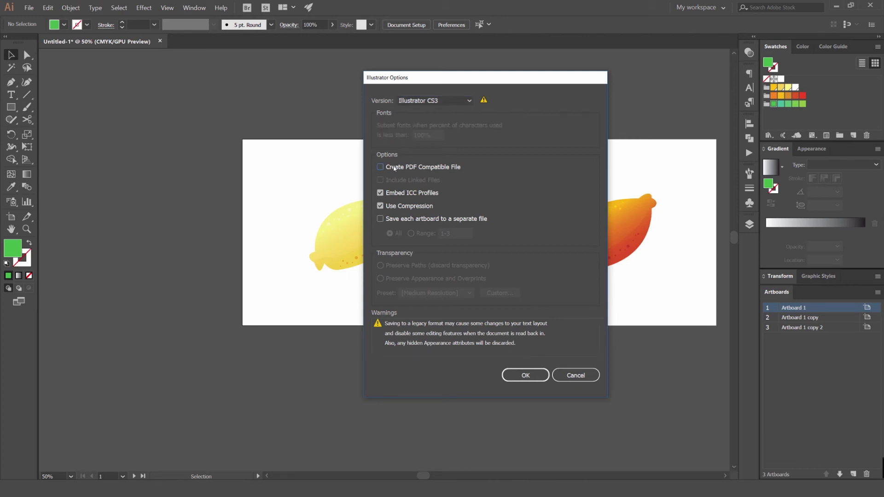
click(403, 194)
click(404, 194)
click(417, 167)
click(416, 168)
click(529, 373)
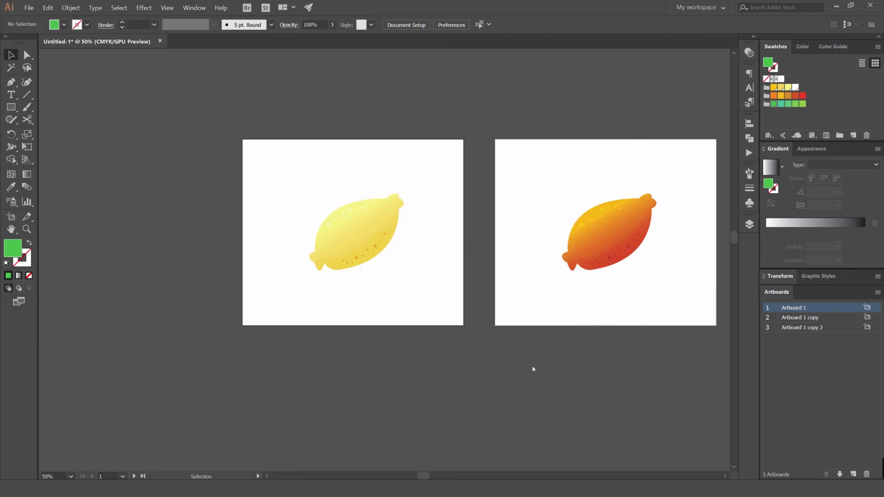
Step: Reopen Lemon.ai from the desktop and select the yellow lemon, zoomed in
click(835, 7)
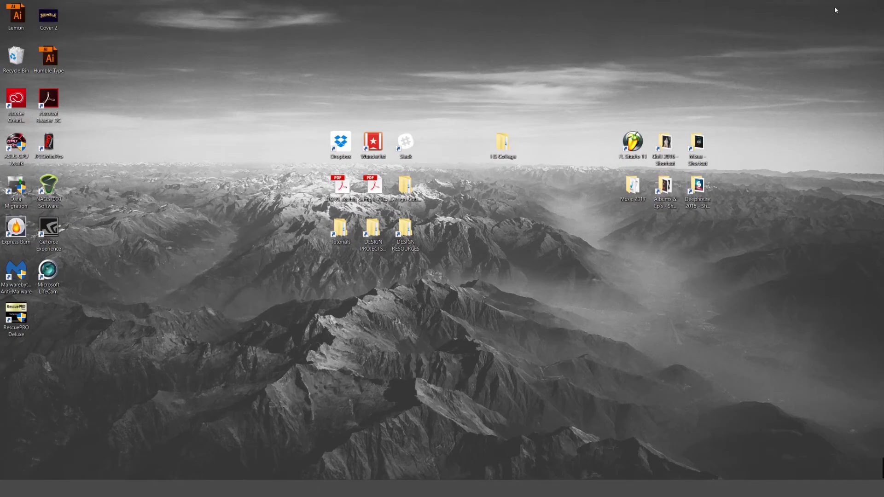
double_click(20, 19)
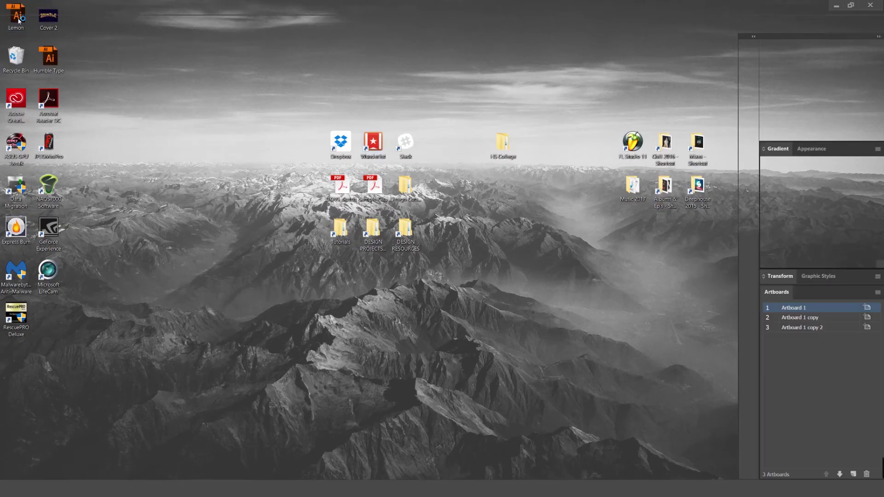
click(342, 221)
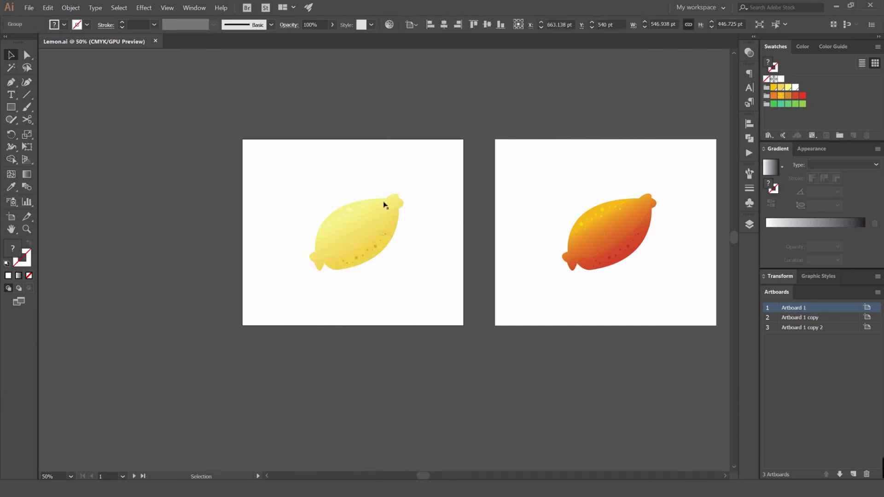
key(ctrl+plus)
key(ctrl+plus)
Step: Move the lemon outline with Direct Selection to test editability, then undo it
key(a)
drag(552, 160, 365, 179)
key(ctrl+z)
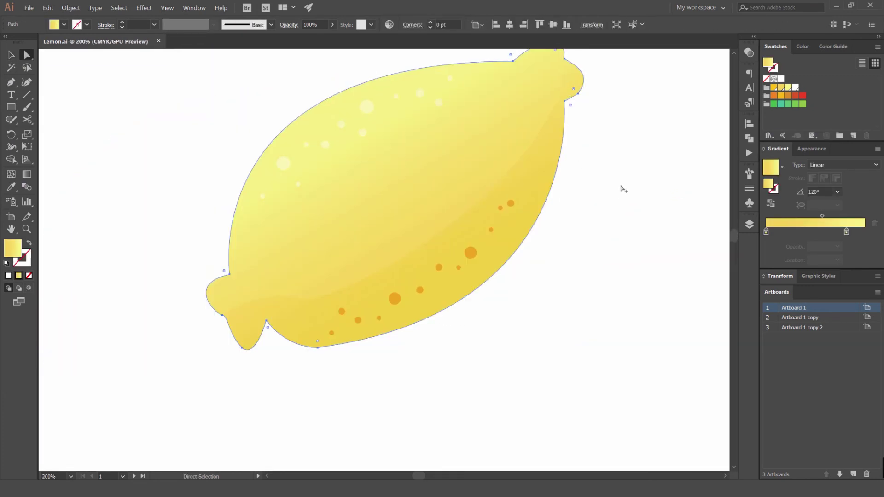
key(ctrl+minus)
key(ctrl+minus)
key(ctrl+minus)
key(ctrl+minus)
key(ctrl+minus)
key(ctrl+minus)
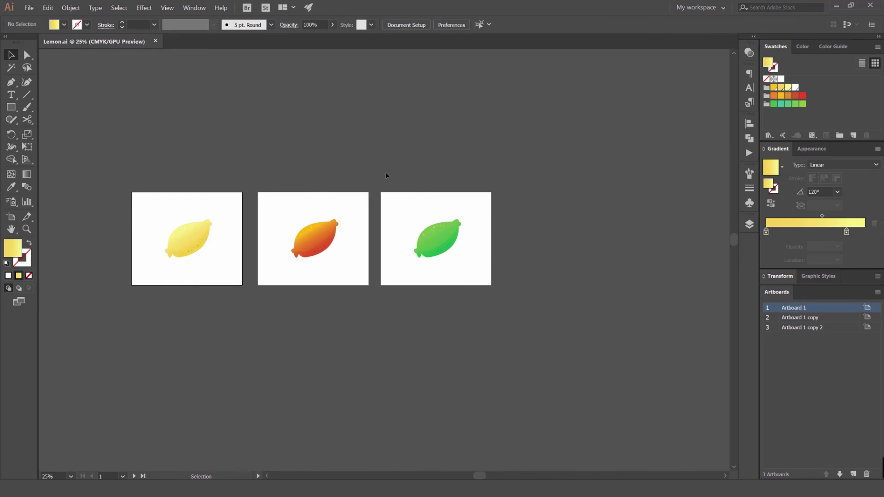
key(ctrl+plus)
drag(369, 164, 488, 138)
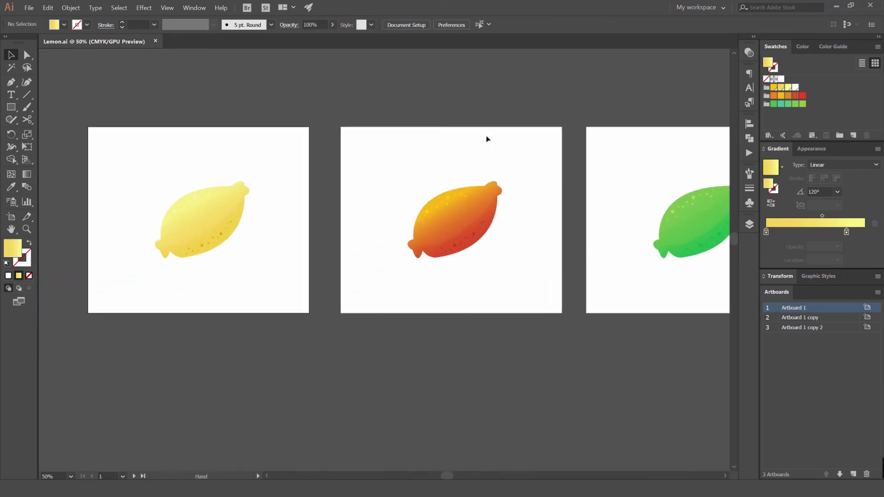